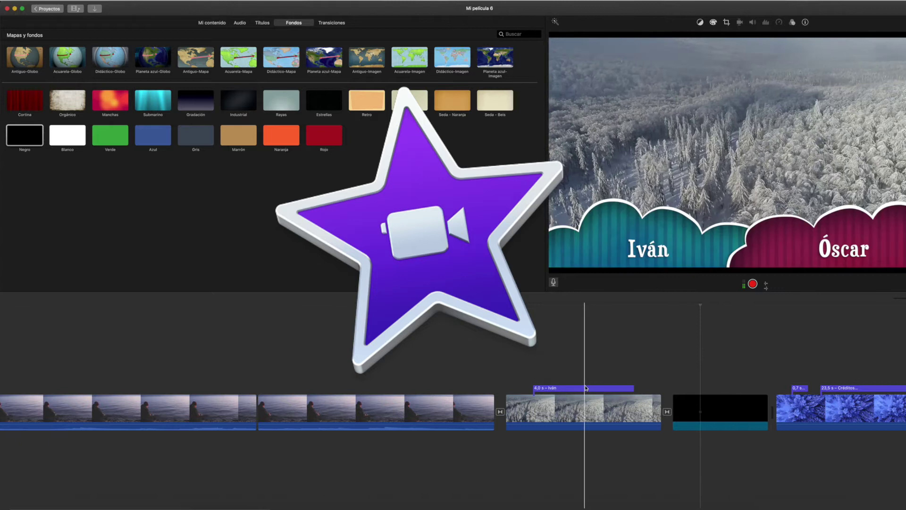
Place the snowy forest clip as an overlay above the first clip of the man by the water and play it back
scroll(111, 384, left, 3)
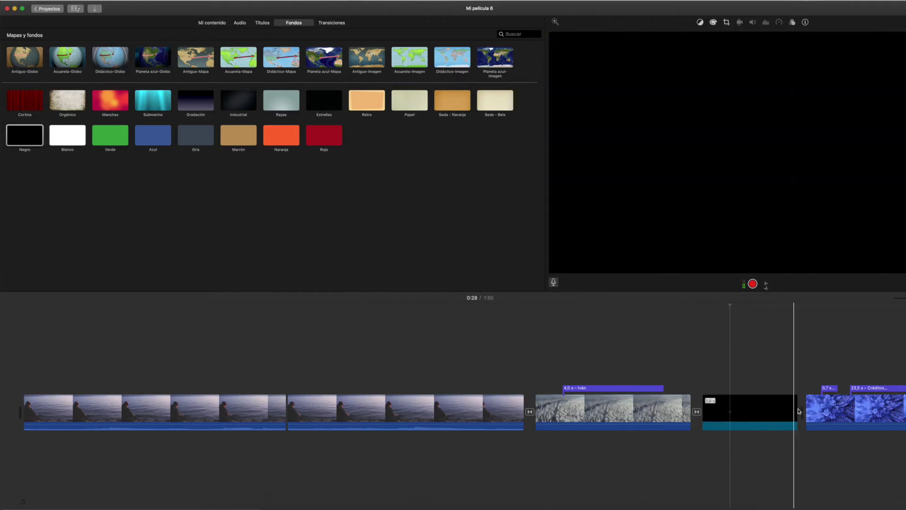
click(609, 407)
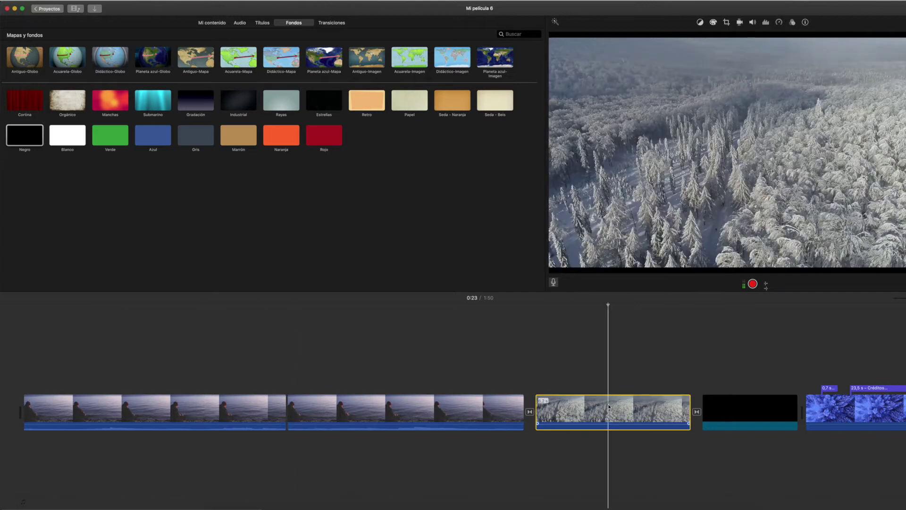
drag(593, 408, 212, 376)
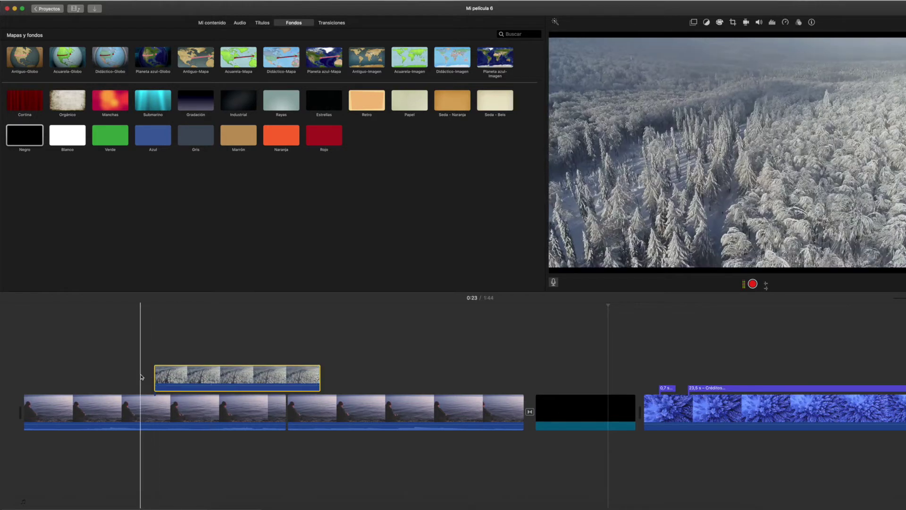
click(141, 377)
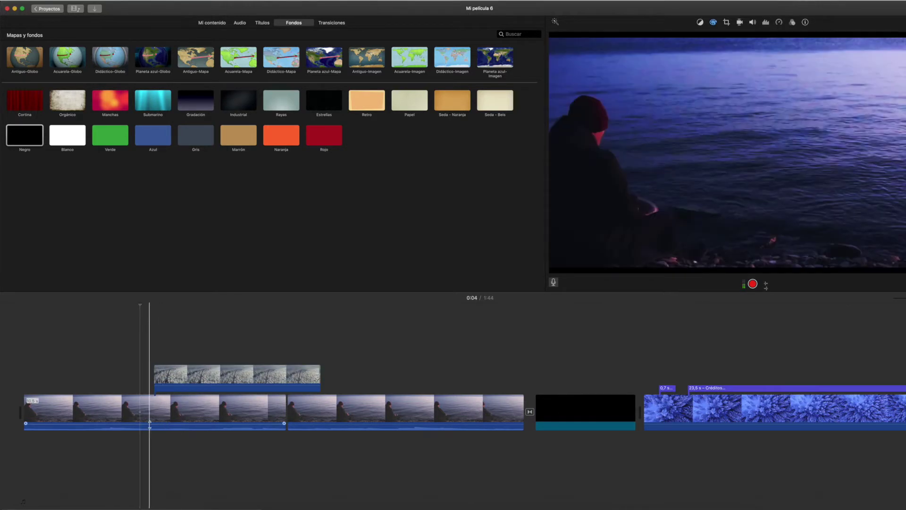
key(space)
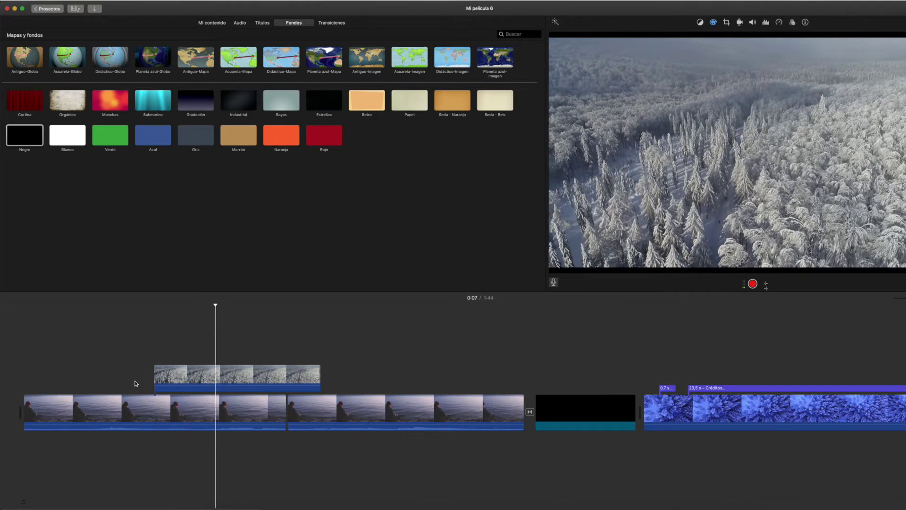
Set the forest overlay's mode to Pantalla dividida and play the result from just before the overlay
click(208, 376)
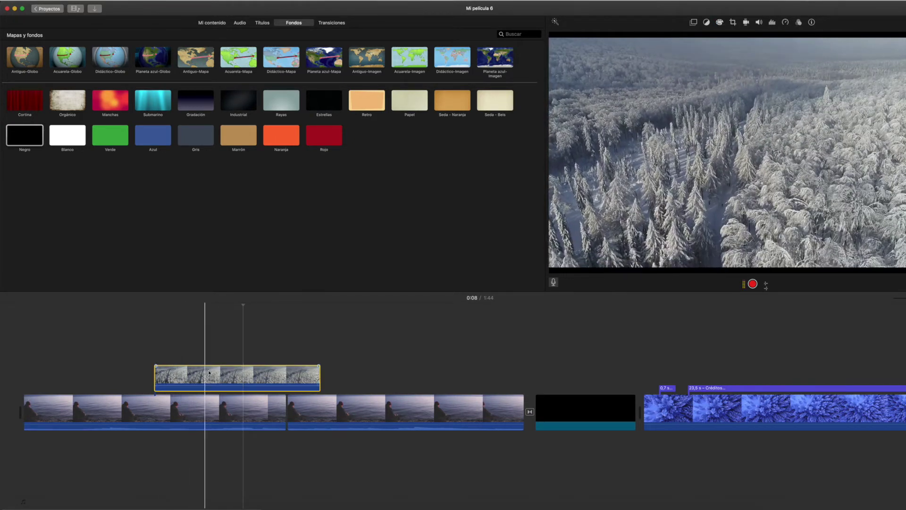
click(211, 372)
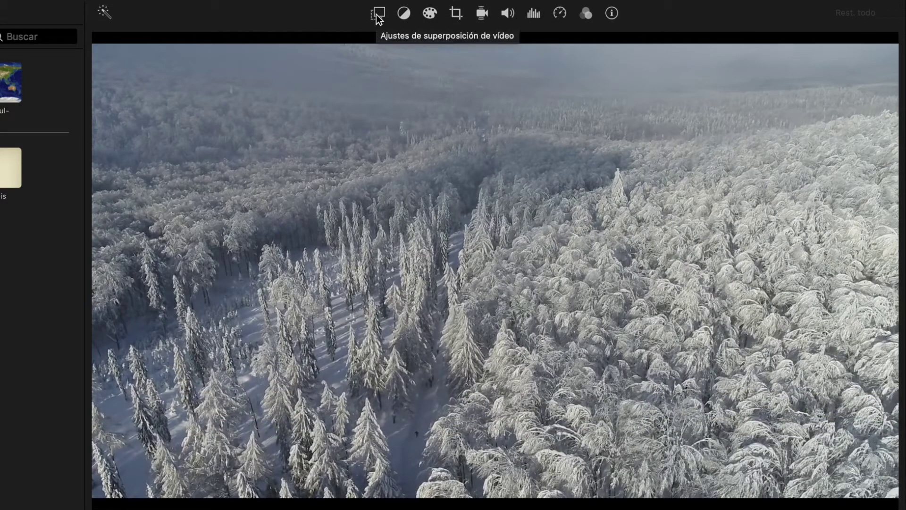
click(378, 15)
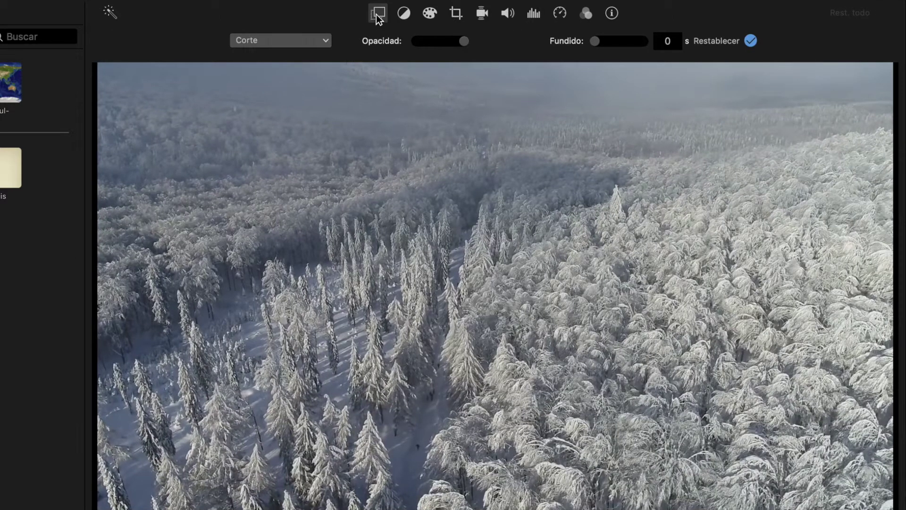
click(271, 41)
click(274, 83)
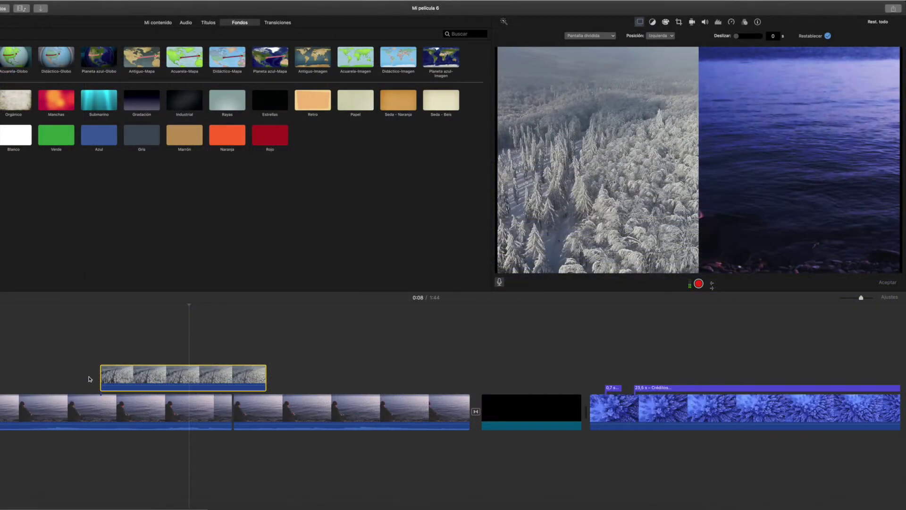
click(90, 379)
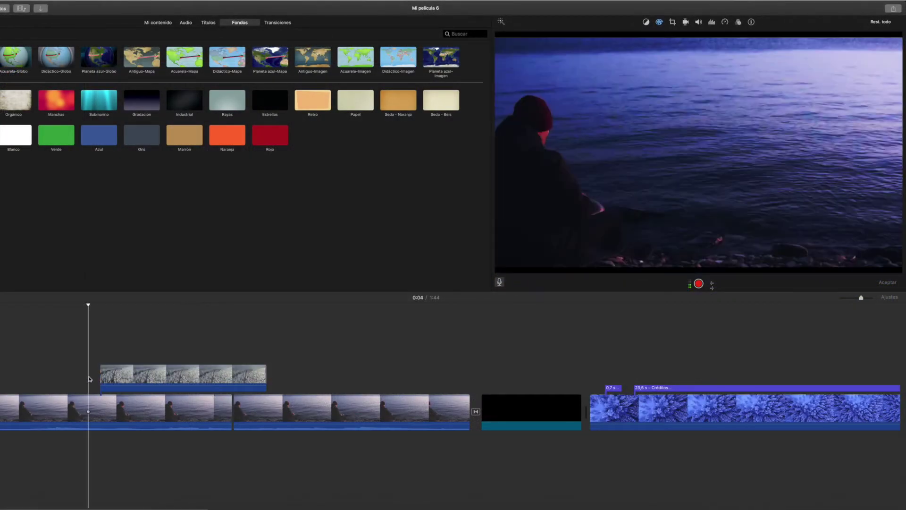
key(space)
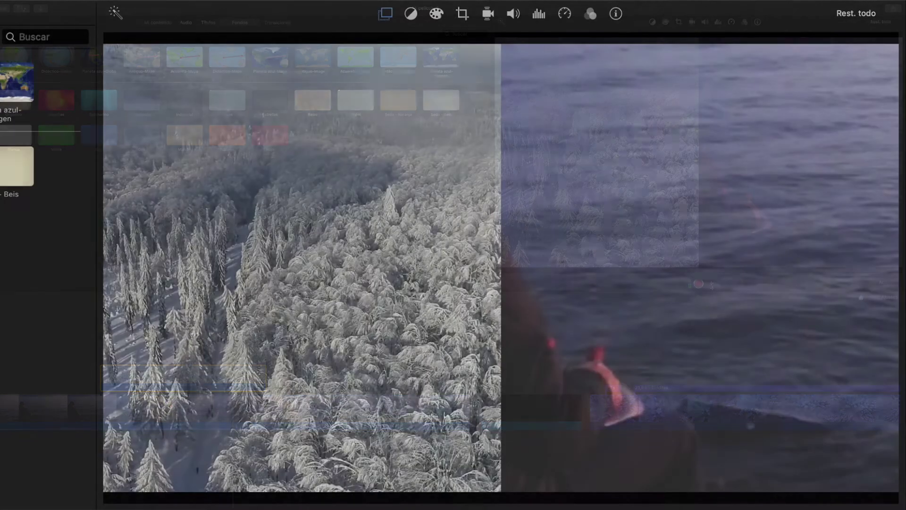
Try the split-screen positions Derecha, Arriba and Abajo, return to Derecha, and play the overlay back
click(386, 13)
click(438, 41)
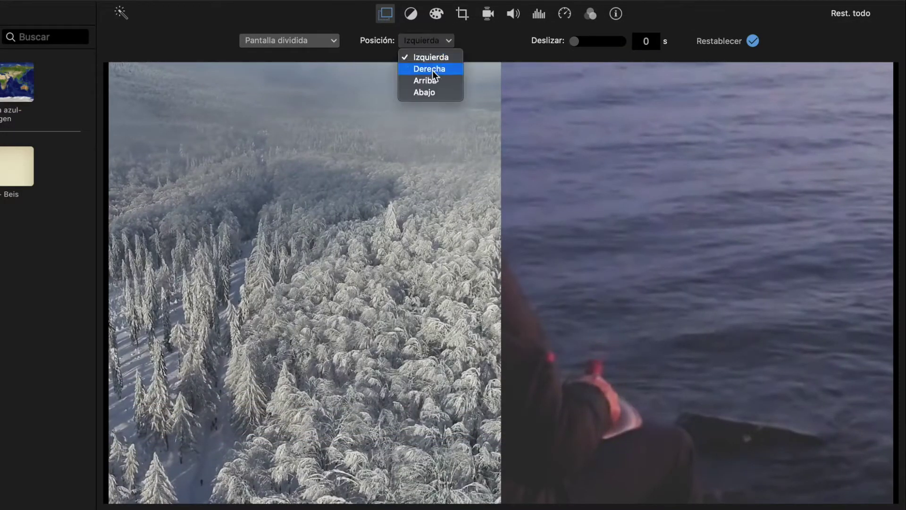
click(433, 70)
click(426, 42)
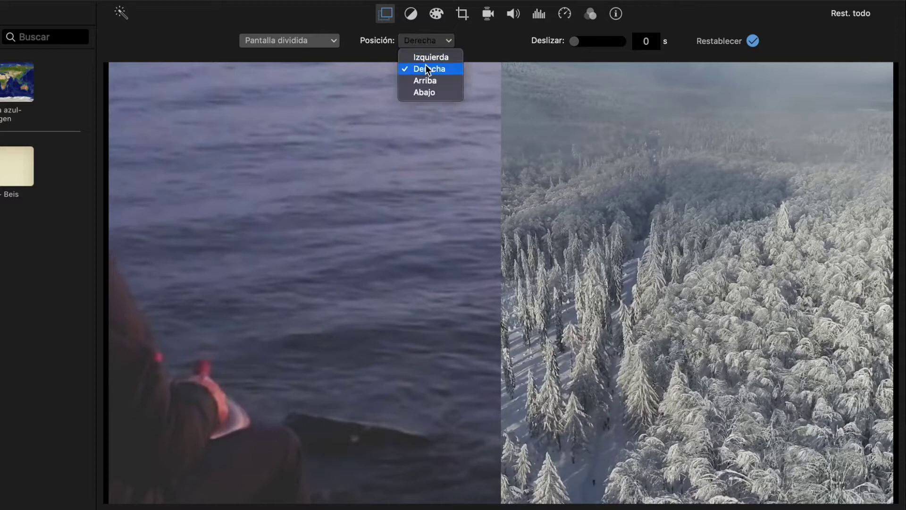
click(427, 81)
click(426, 41)
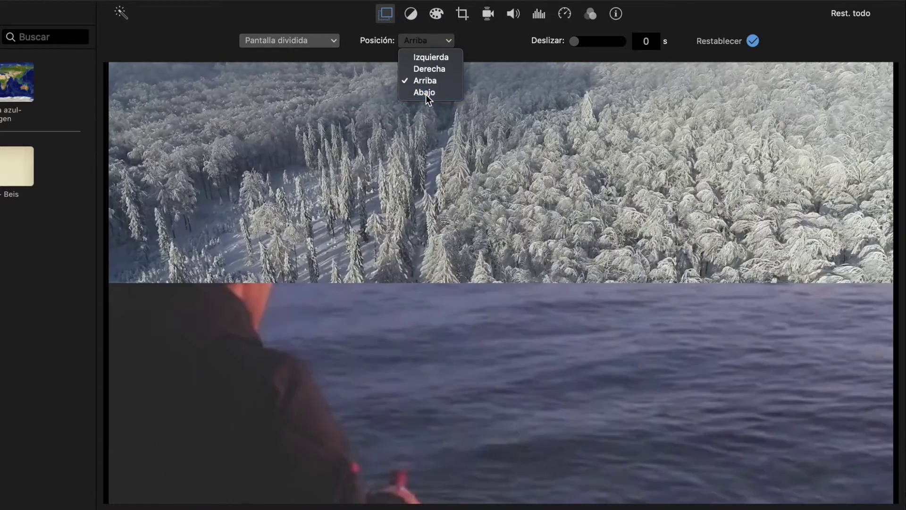
click(425, 93)
click(427, 40)
click(429, 69)
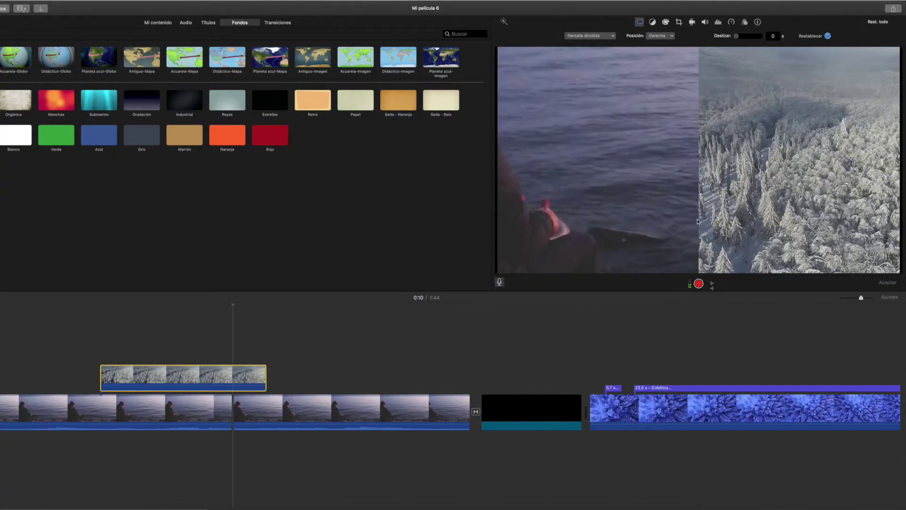
click(94, 375)
key(space)
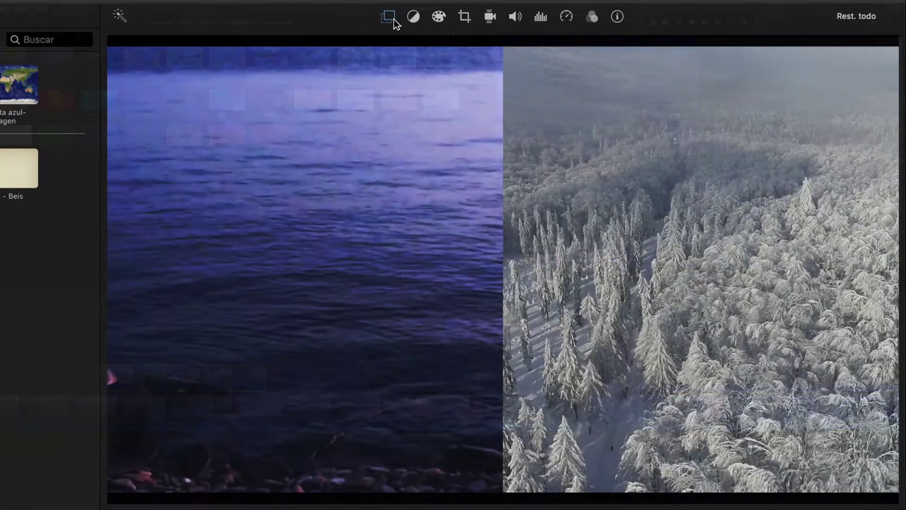
Set the split screen's Deslizar duration to 1,082 s and play the slide-in from before the overlay
click(390, 17)
drag(575, 44, 600, 46)
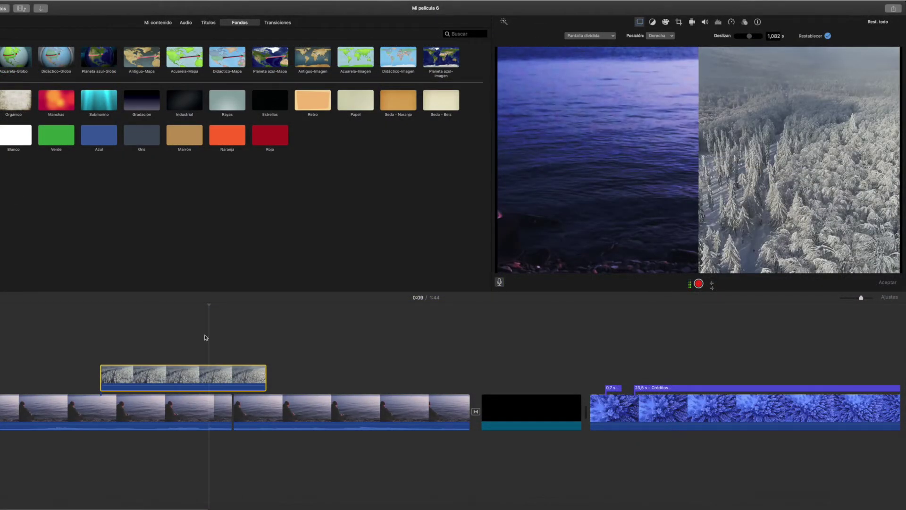
click(88, 379)
key(space)
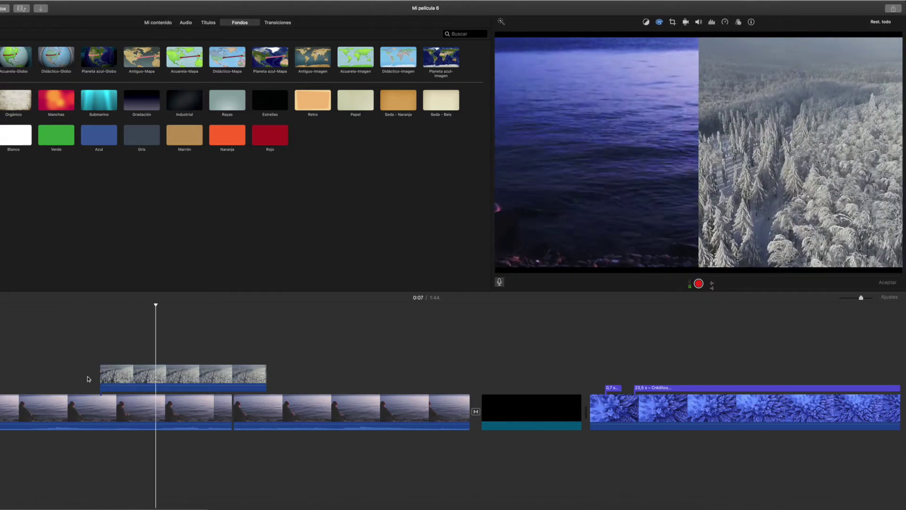
Delete the forest overlay and place the northern lights clip as an overlay above the man-by-the-water clips
key(super+minus)
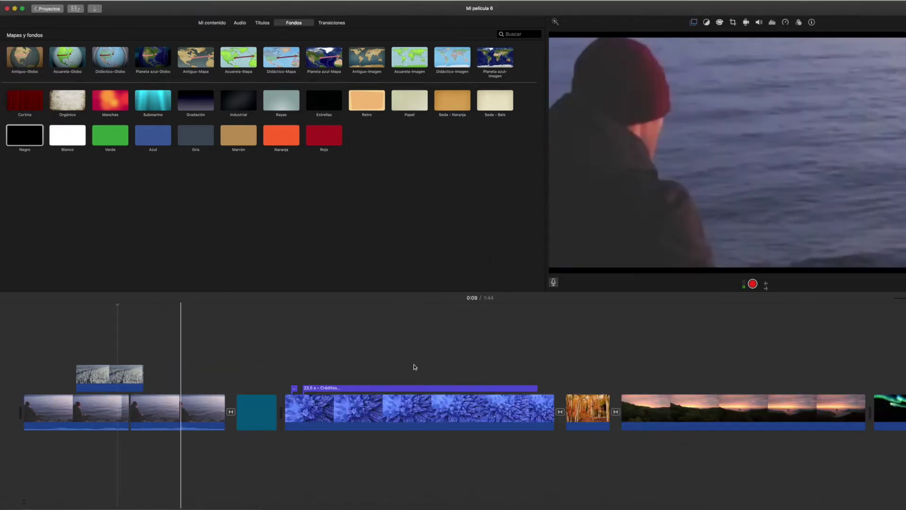
click(78, 377)
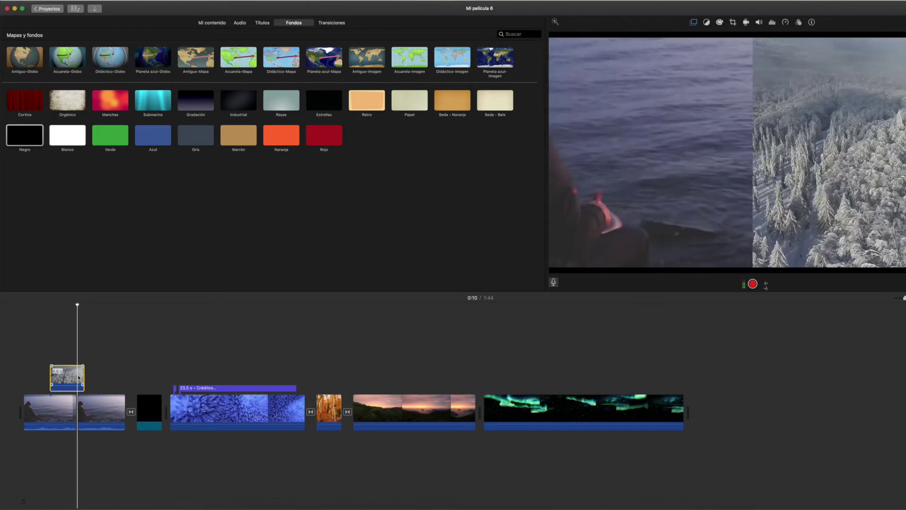
key(Delete)
drag(576, 408, 75, 373)
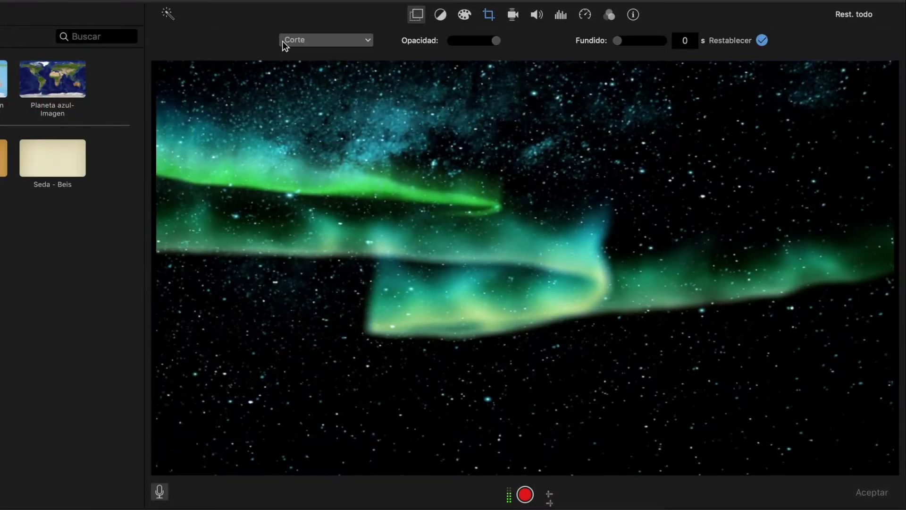
Set the northern lights overlay to Pantalla verde/azul, clean up the remaining green streak with the eraser, and play it back
click(354, 41)
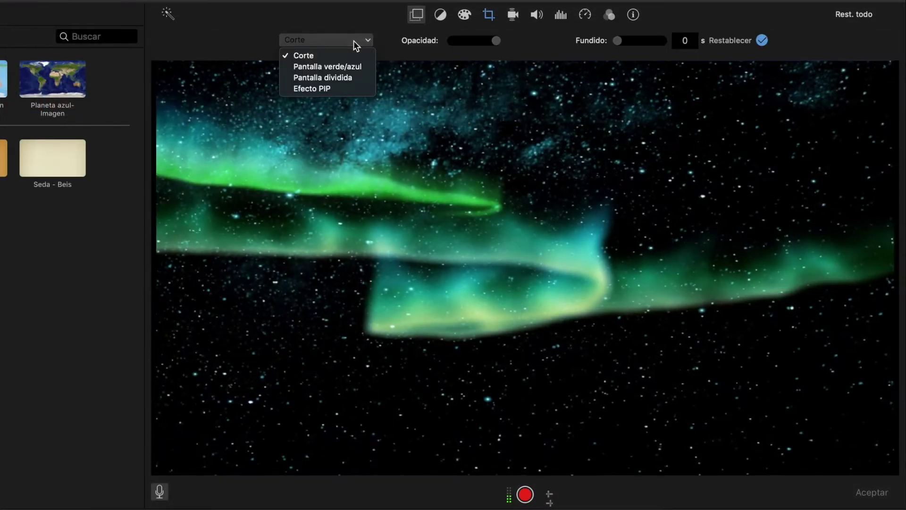
click(332, 67)
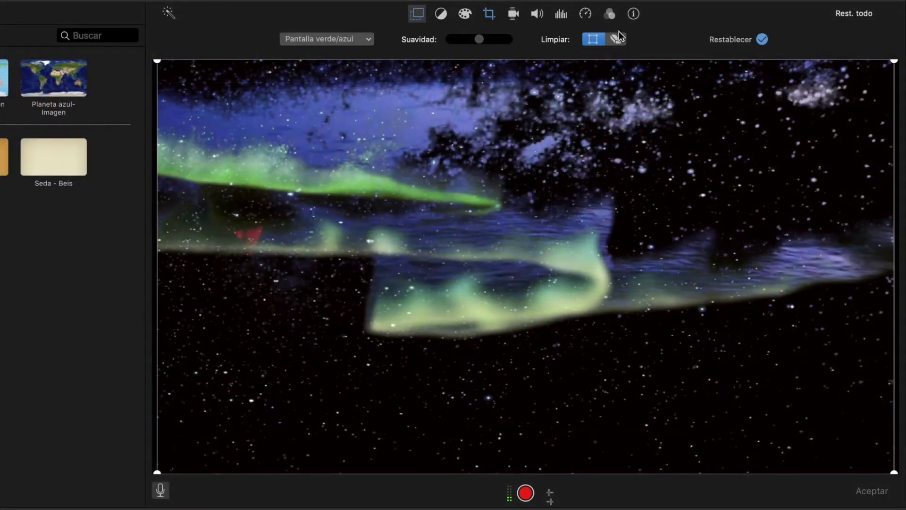
click(619, 40)
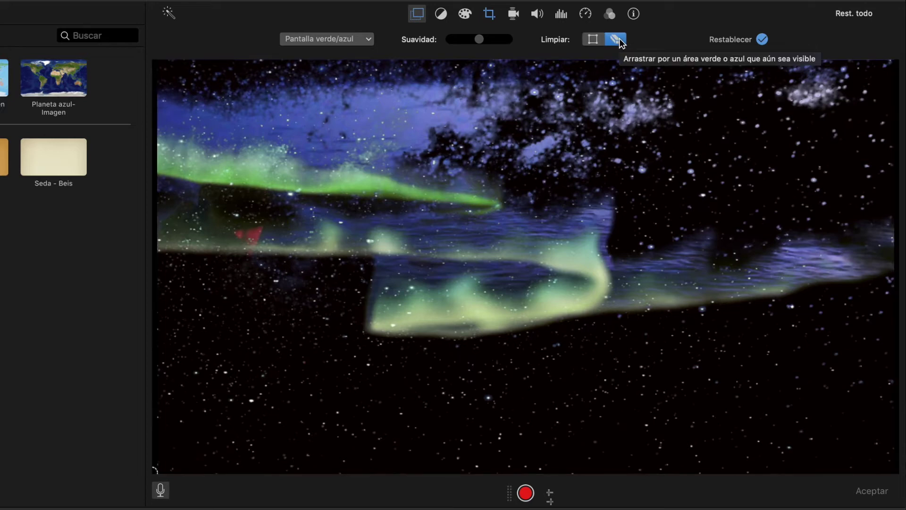
click(356, 185)
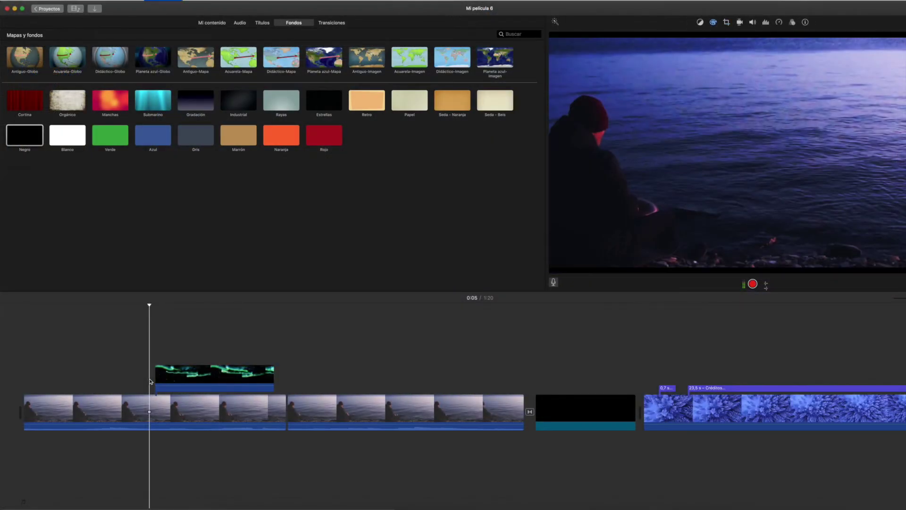
key(space)
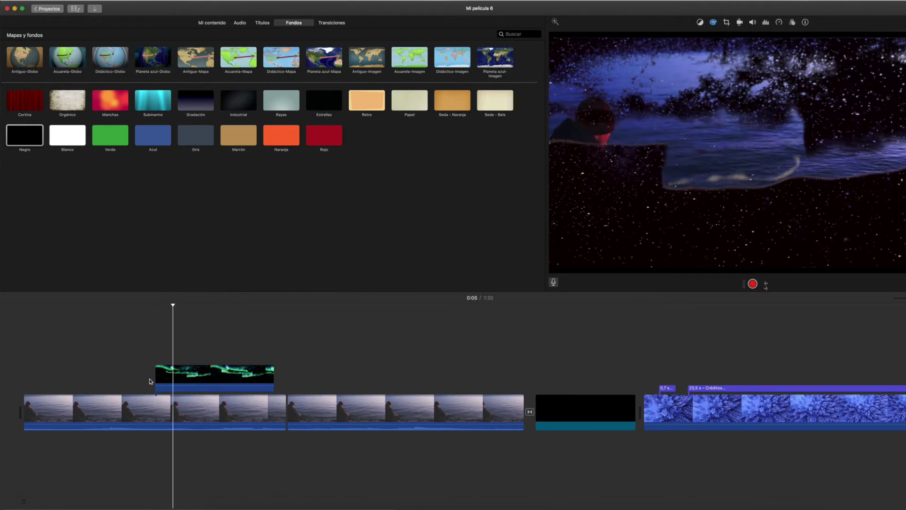
Erase the black sky from the northern lights overlay with the Limpiar eraser and play the result
click(161, 378)
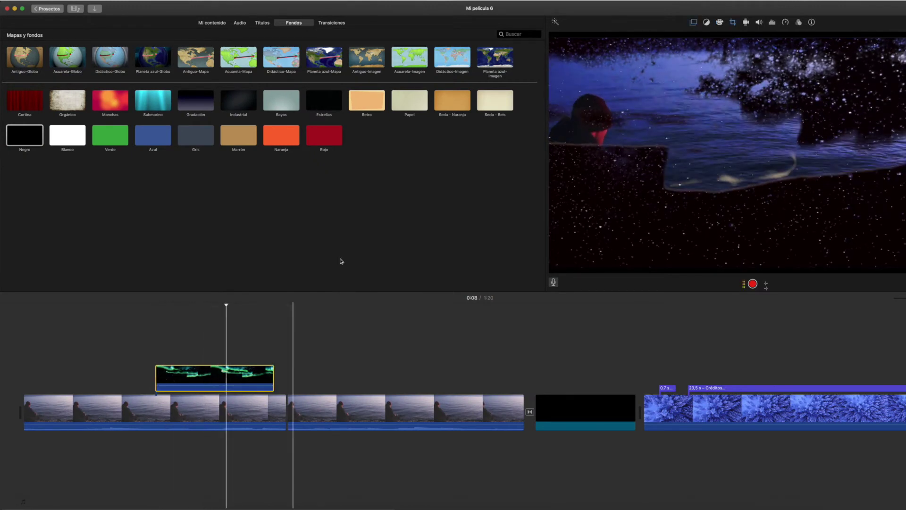
click(692, 24)
click(804, 36)
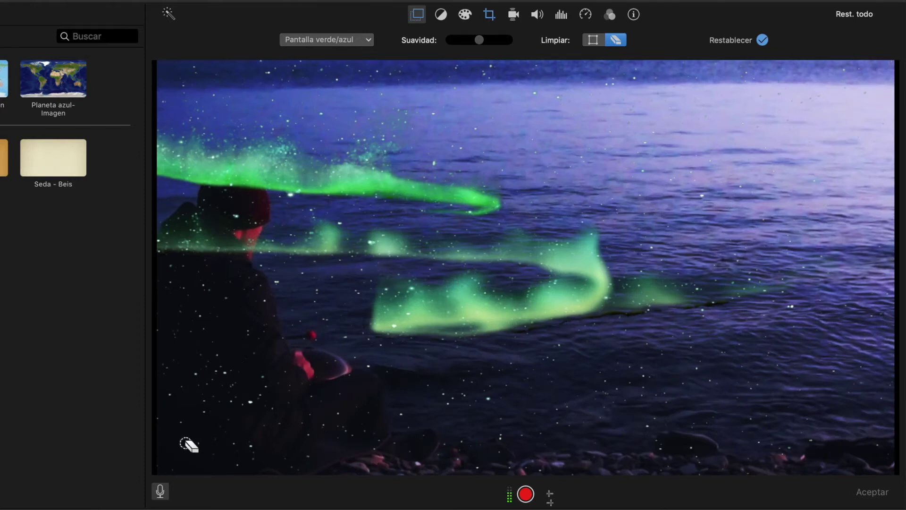
key(space)
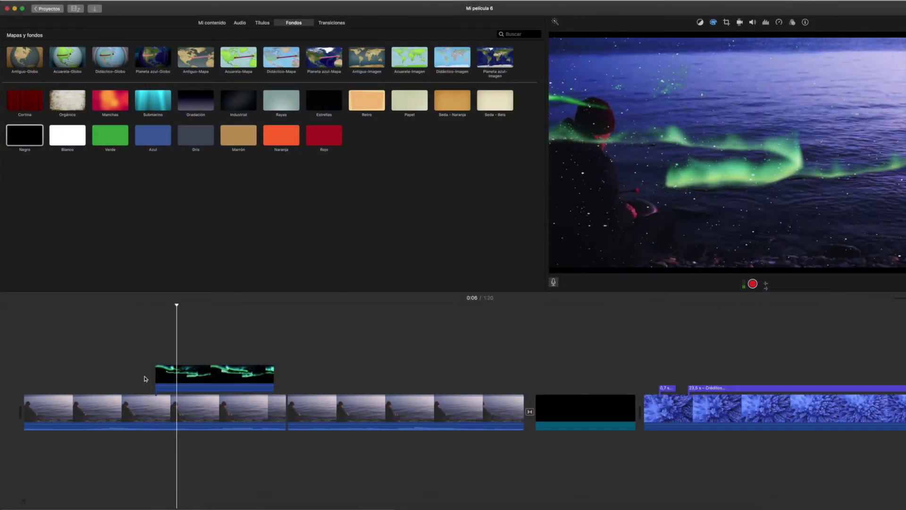
Erase the bright green upper streak of the northern lights overlay with the Limpiar eraser and play the result
click(245, 374)
click(239, 373)
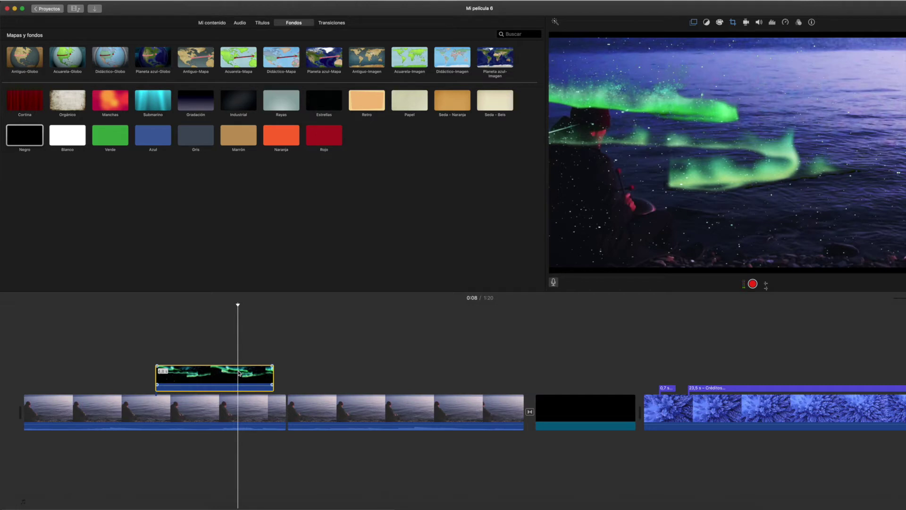
click(694, 24)
click(806, 38)
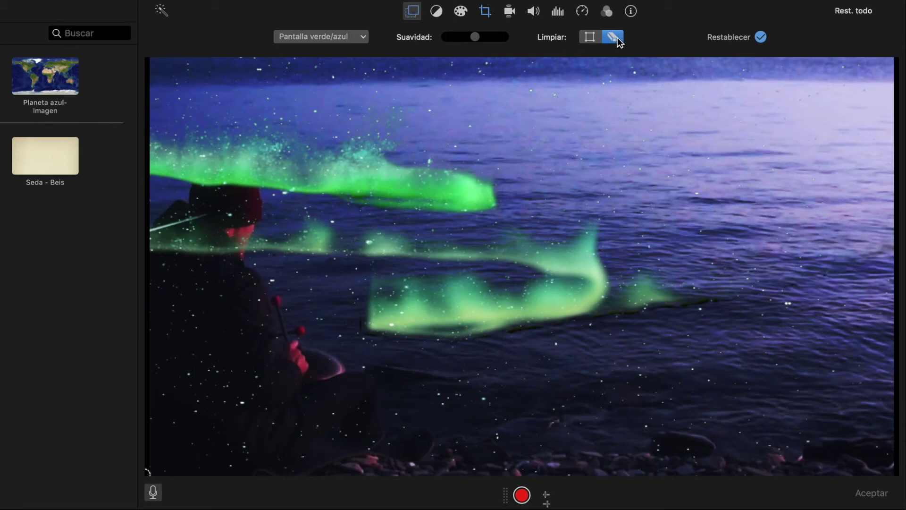
drag(371, 188, 390, 188)
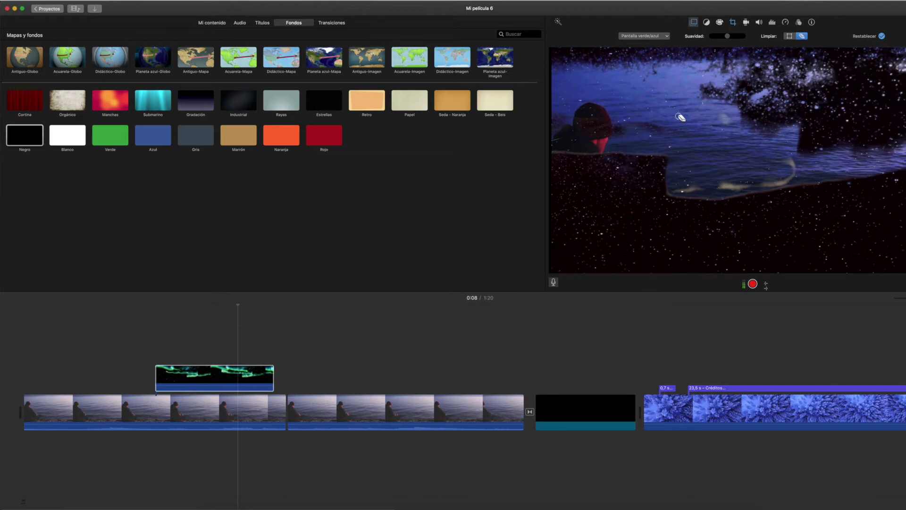
click(140, 376)
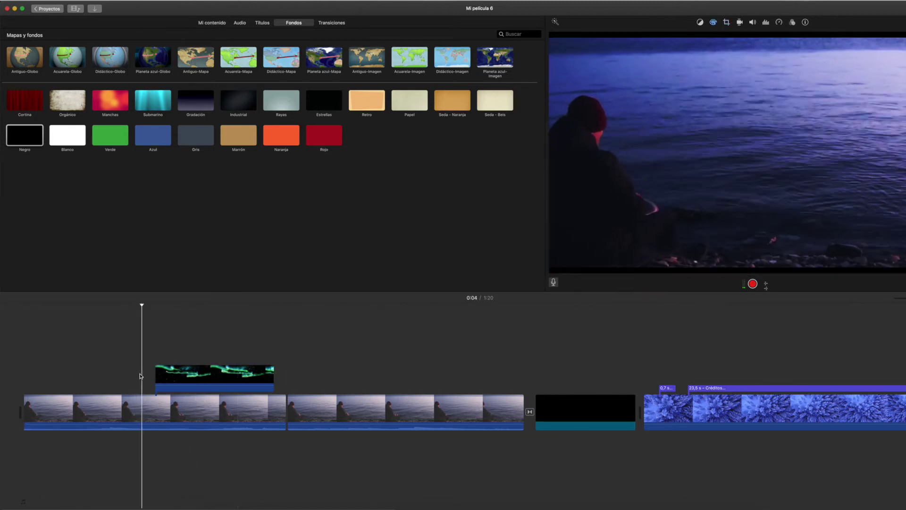
key(space)
Set the northern lights overlay to Efecto PIP, move the inset slightly lower over the water, and play it back
click(220, 376)
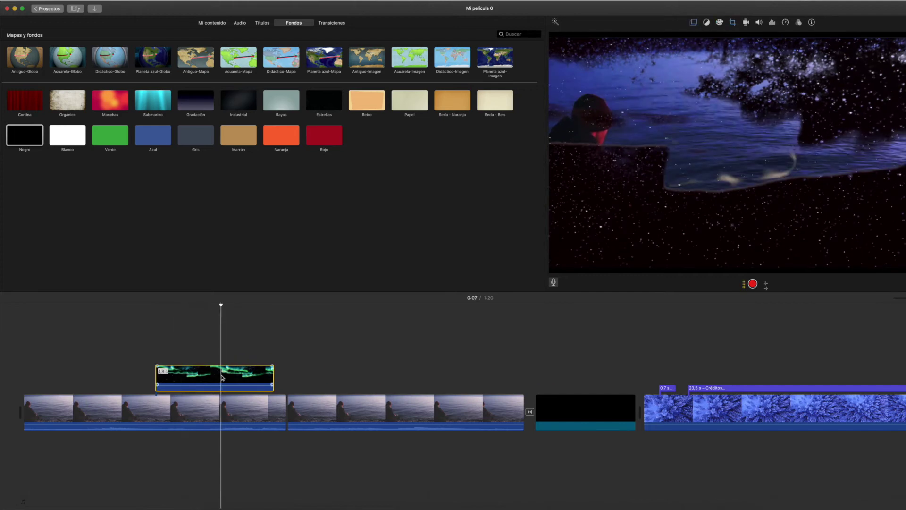
click(694, 22)
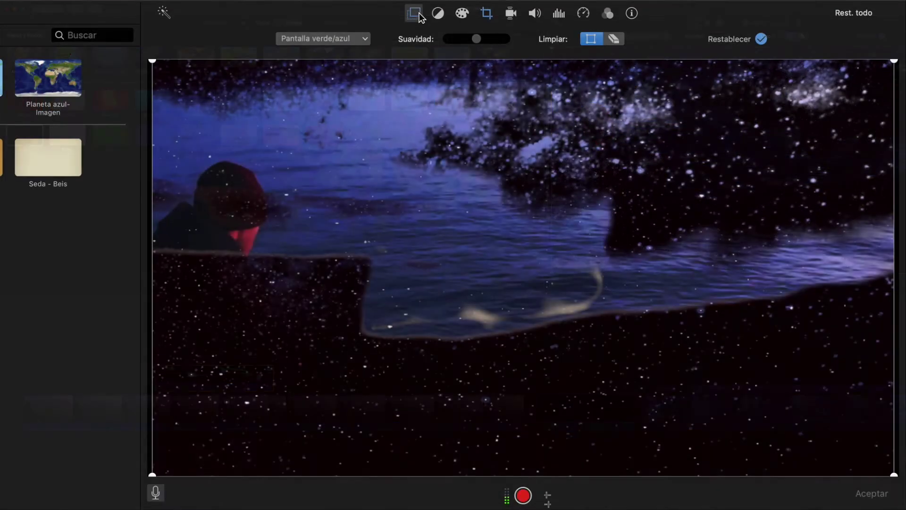
click(650, 36)
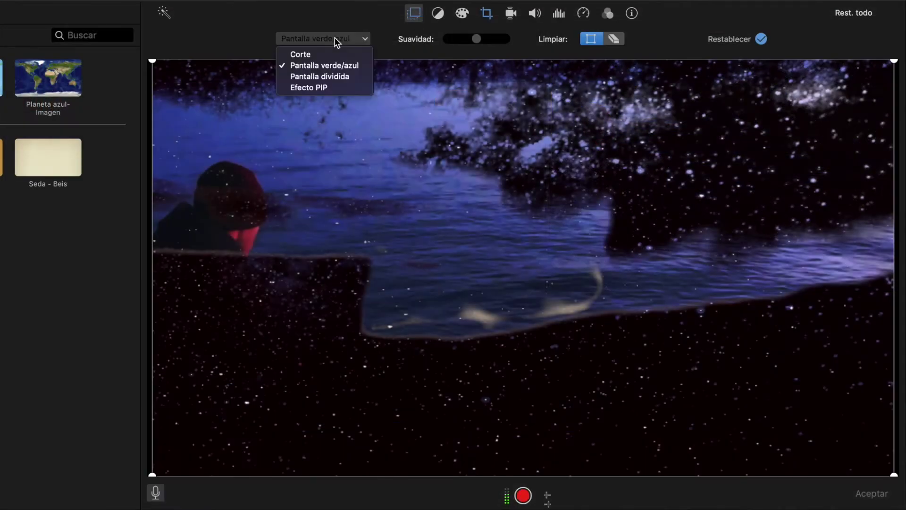
click(330, 88)
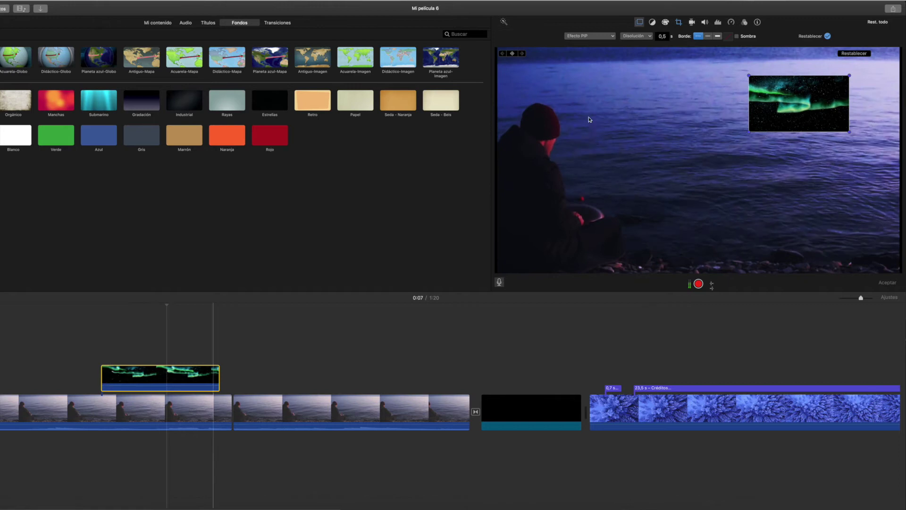
drag(801, 103, 833, 147)
click(92, 374)
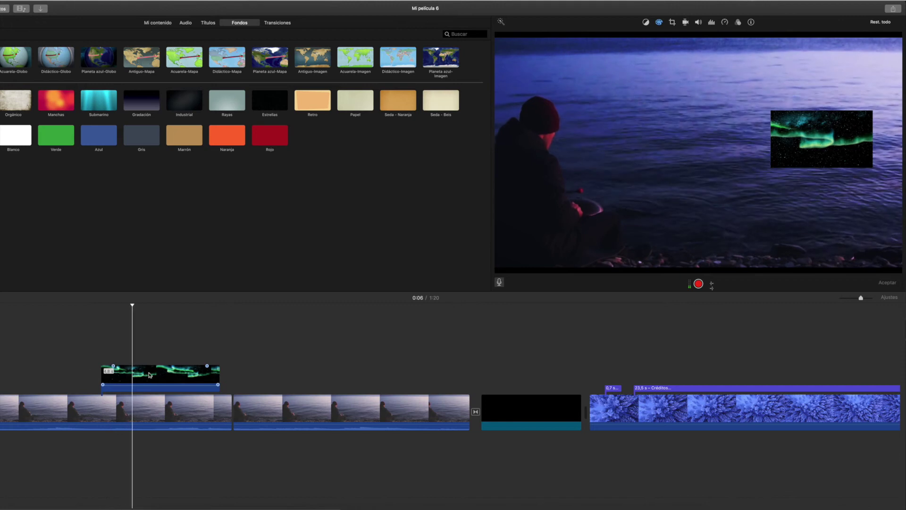
Change the northern lights inset's PIP transition to Zoom and play it from just before the overlay
click(166, 376)
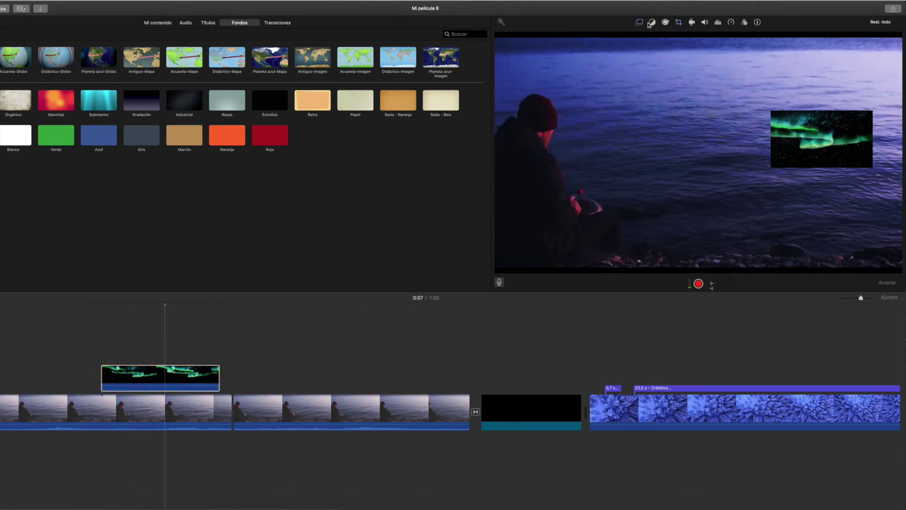
click(826, 147)
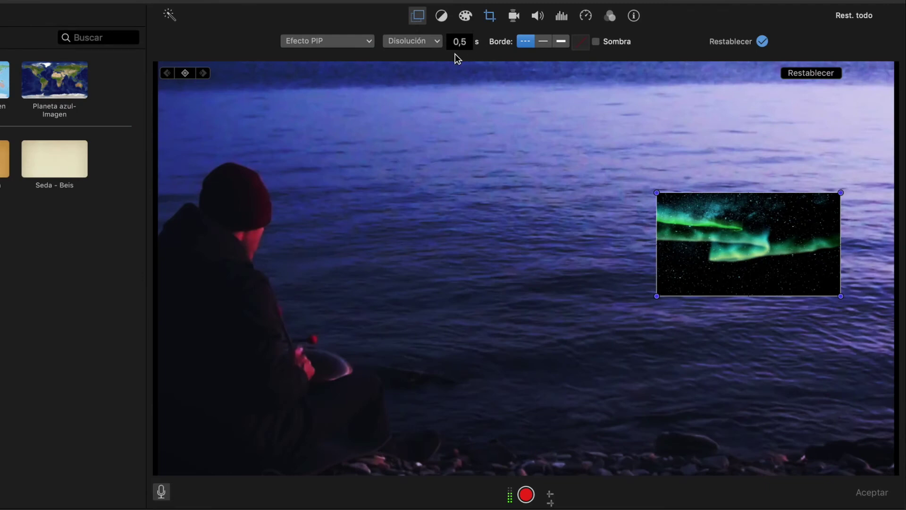
click(432, 42)
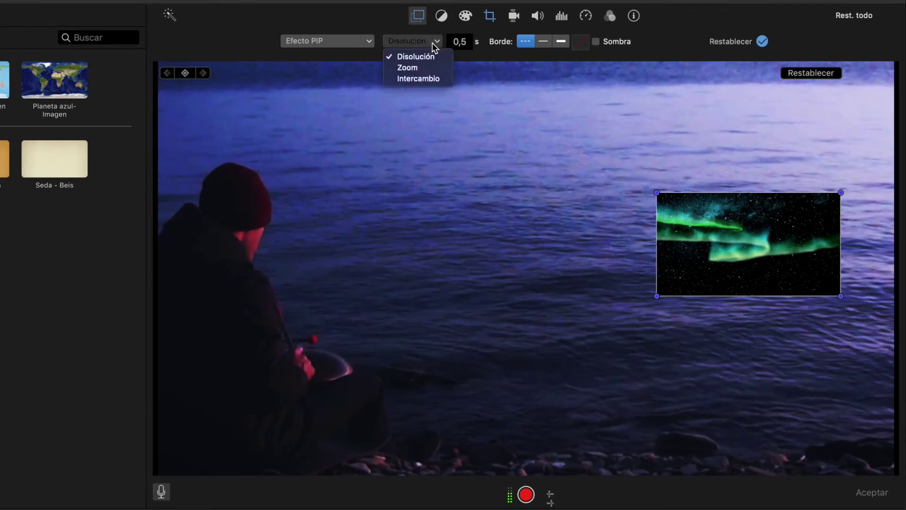
click(423, 69)
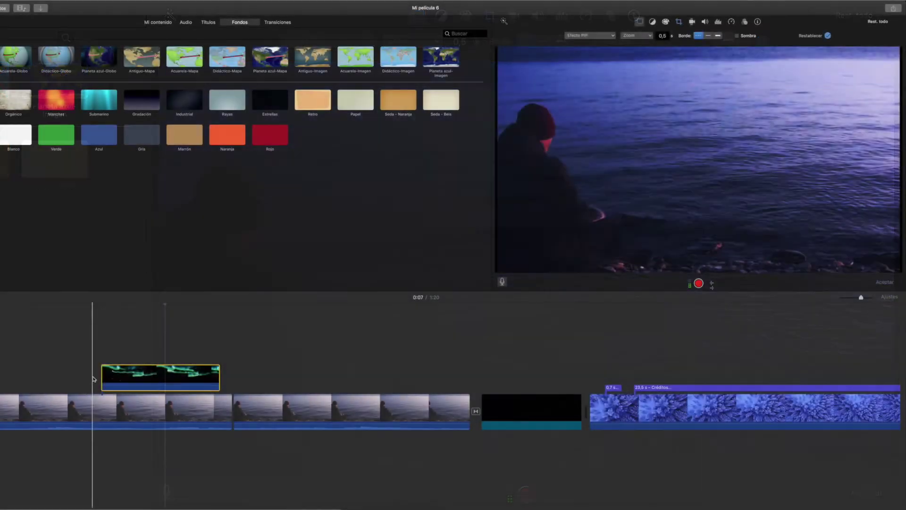
click(93, 379)
key(space)
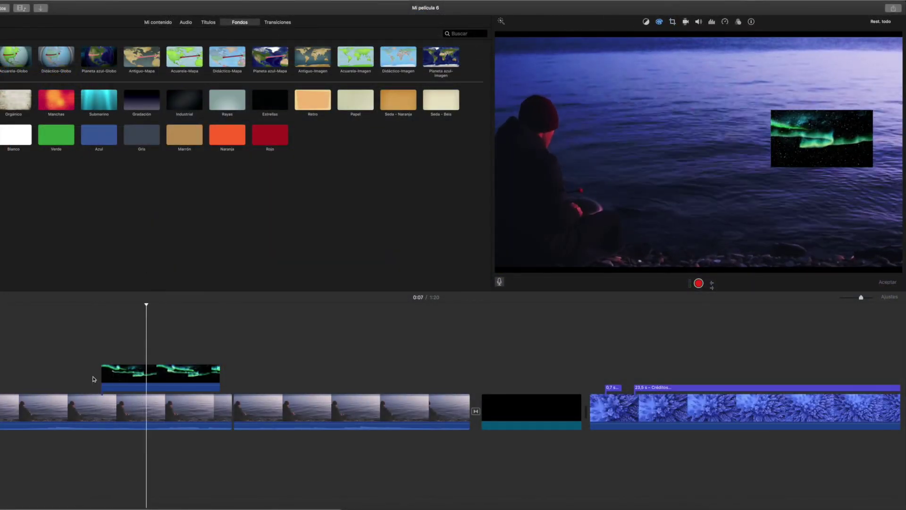
Enlarge the northern lights PIP inset slightly and reposition it over the water beside the man
click(171, 377)
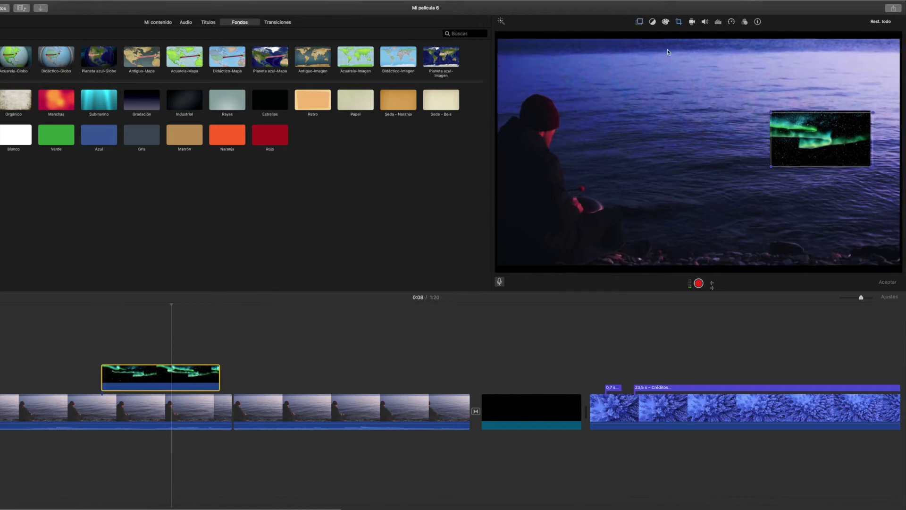
click(640, 22)
drag(821, 137, 842, 224)
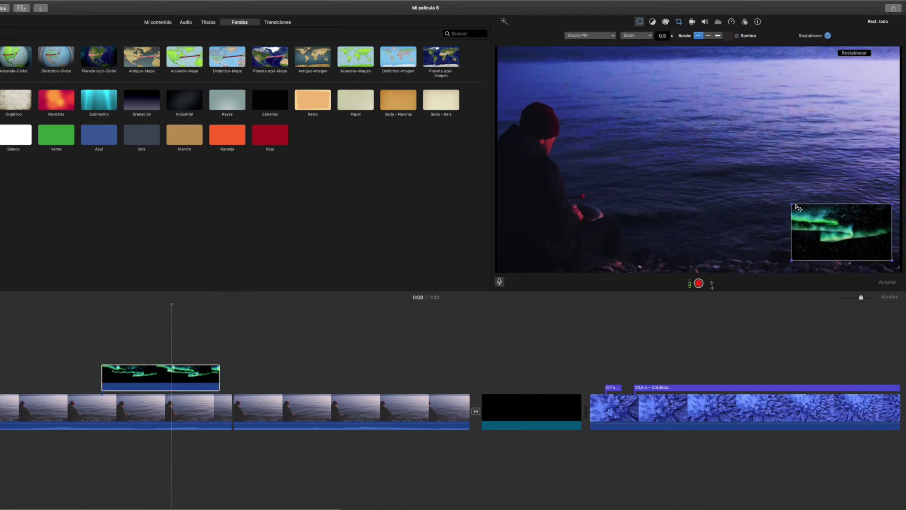
drag(792, 204, 780, 113)
drag(838, 146, 791, 148)
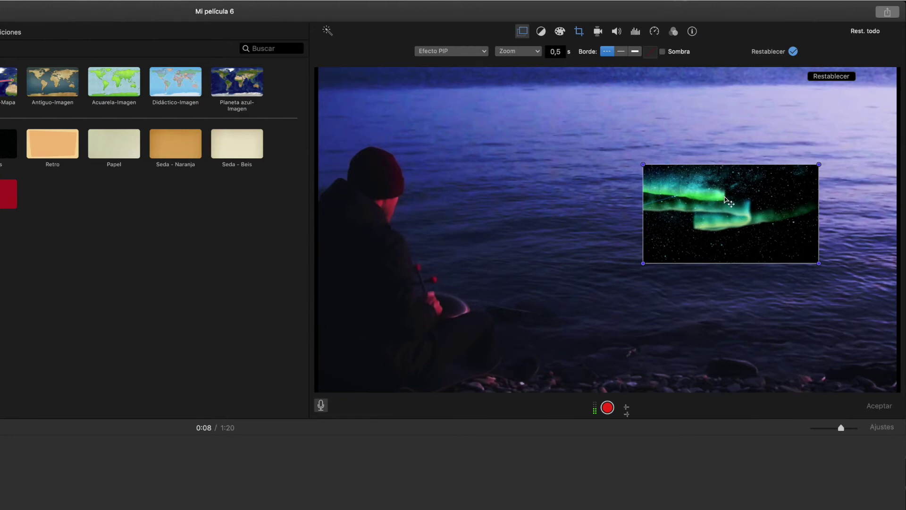
Give the northern lights inset the thickest border in the white Nieve color and play the result
click(650, 52)
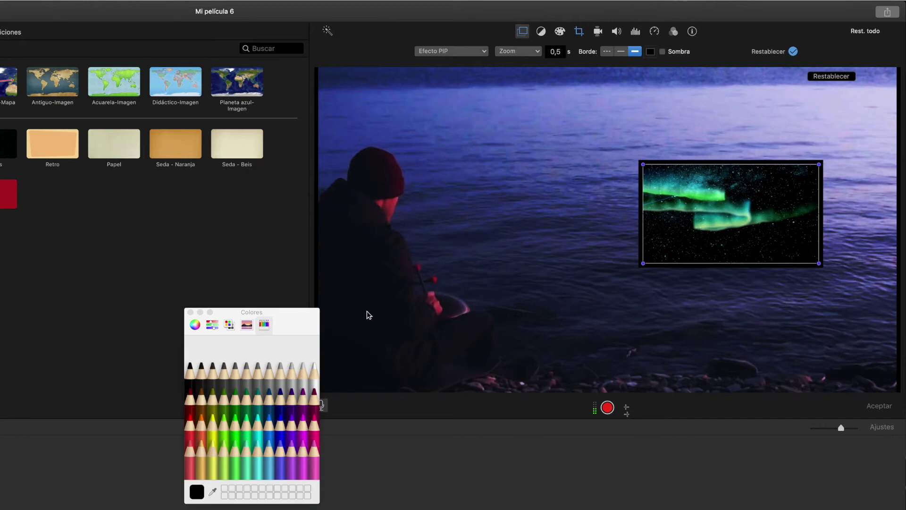
click(317, 377)
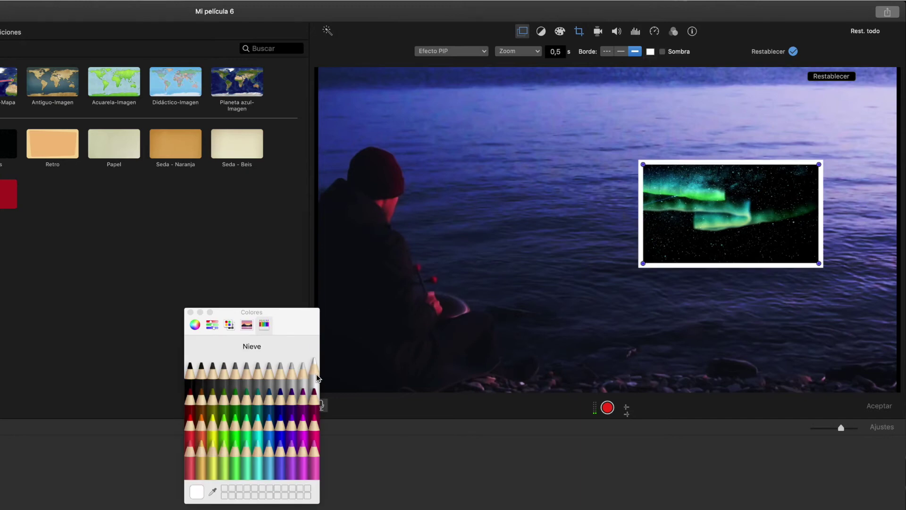
click(191, 312)
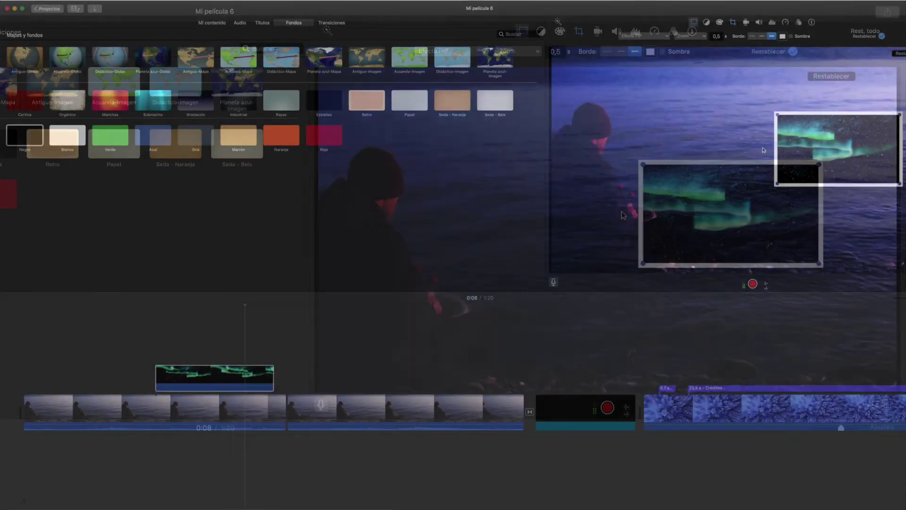
click(148, 377)
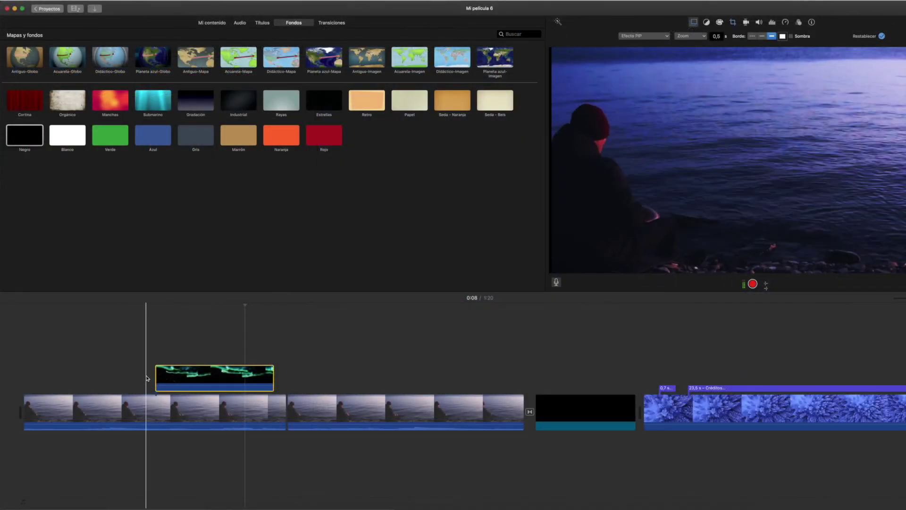
key(space)
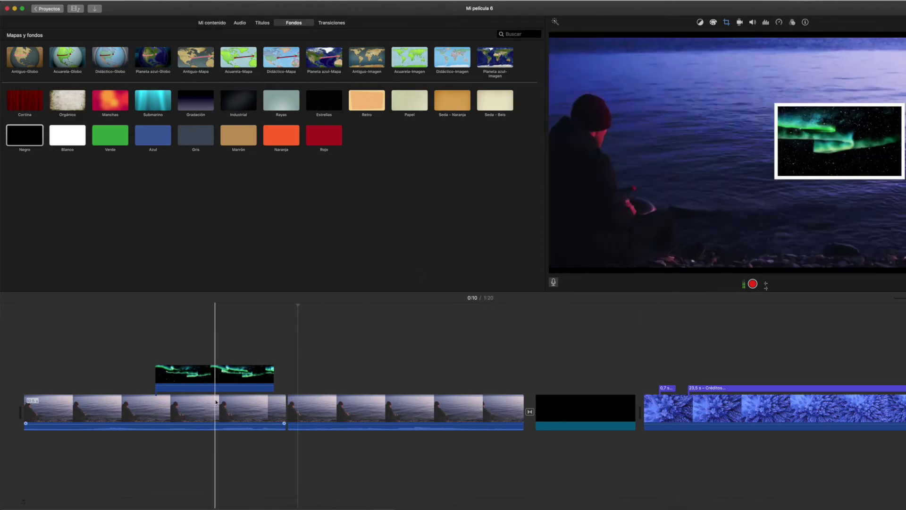
Place the white trees image as an overlay above the second man-by-the-water clip and set its crop style to Ajustar
click(212, 23)
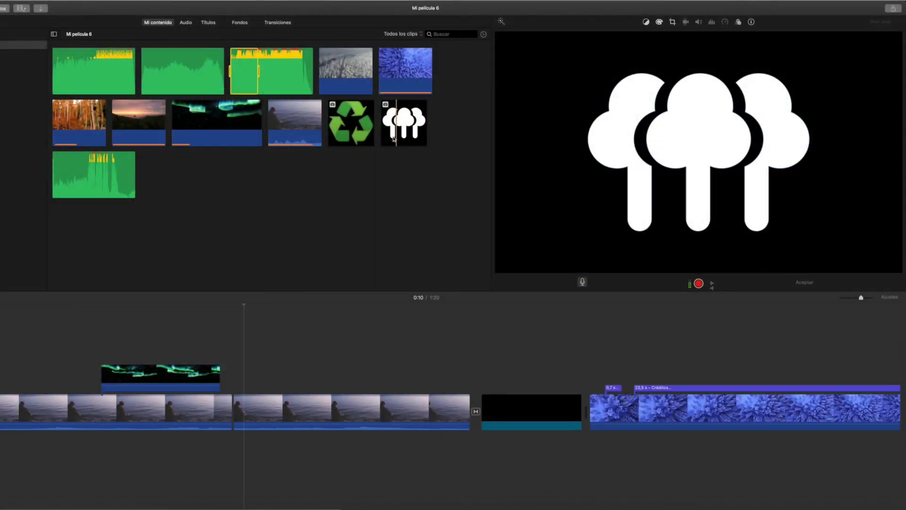
drag(745, 229, 271, 373)
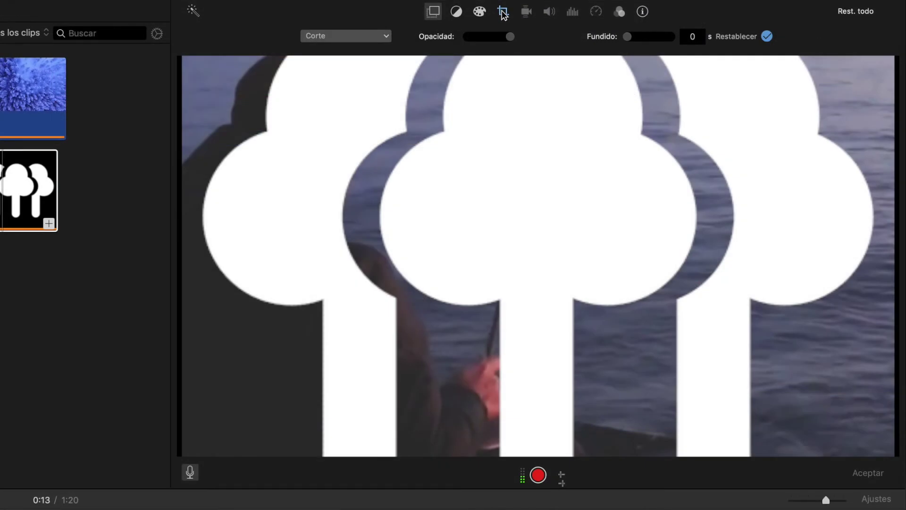
click(503, 13)
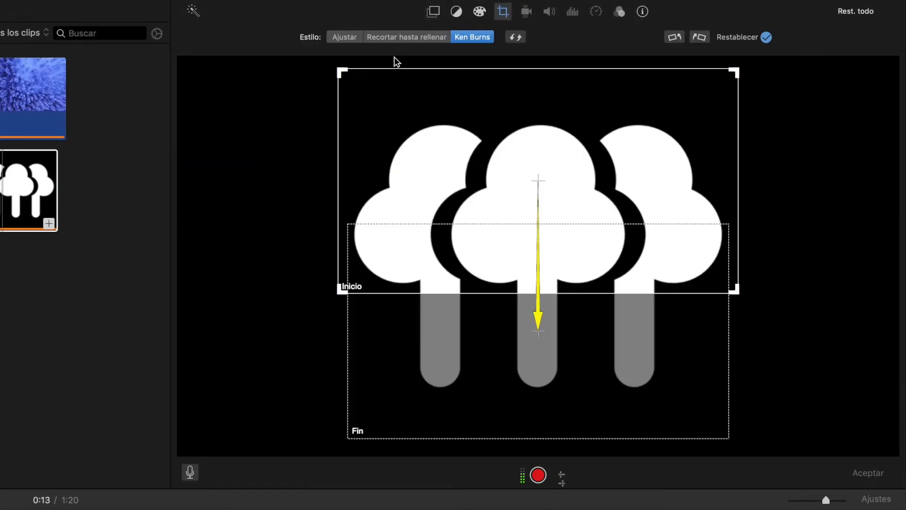
click(344, 37)
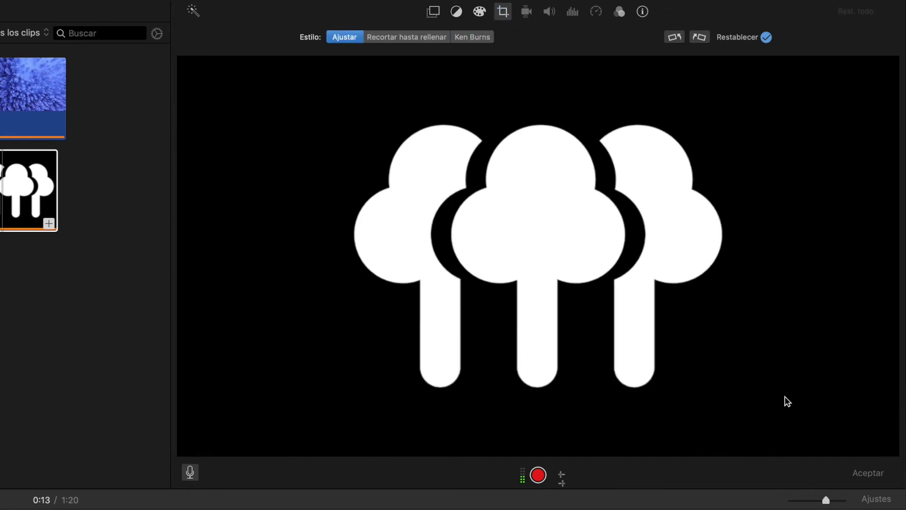
Set the trees overlay to Efecto PIP, shrink it into the frame's lower-right corner as a logo, and play it back
click(434, 12)
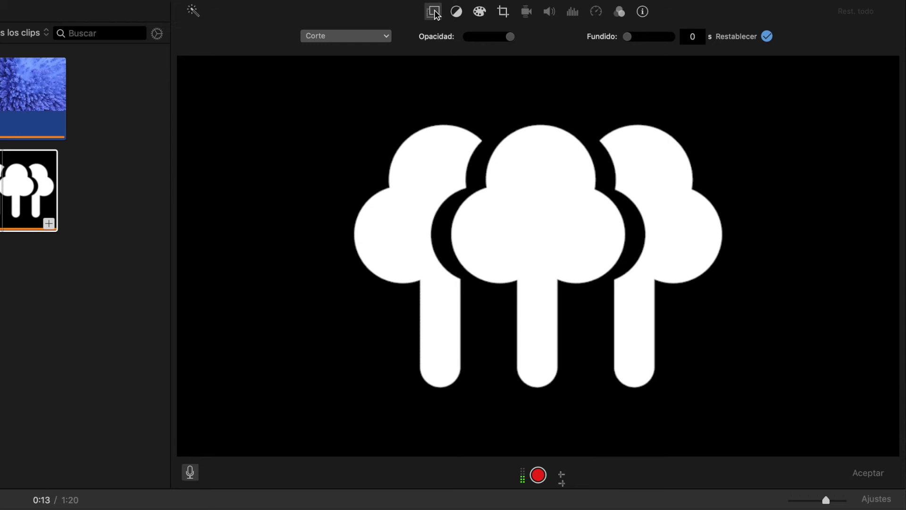
click(359, 39)
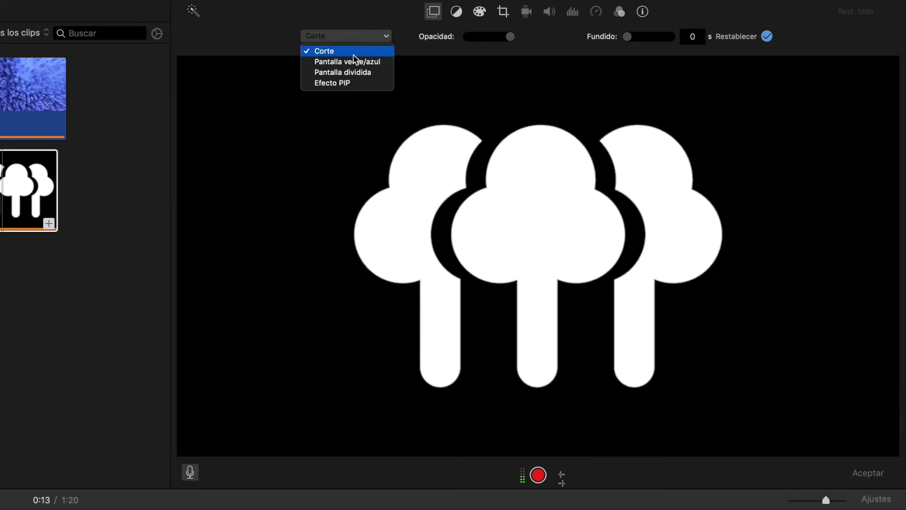
click(344, 86)
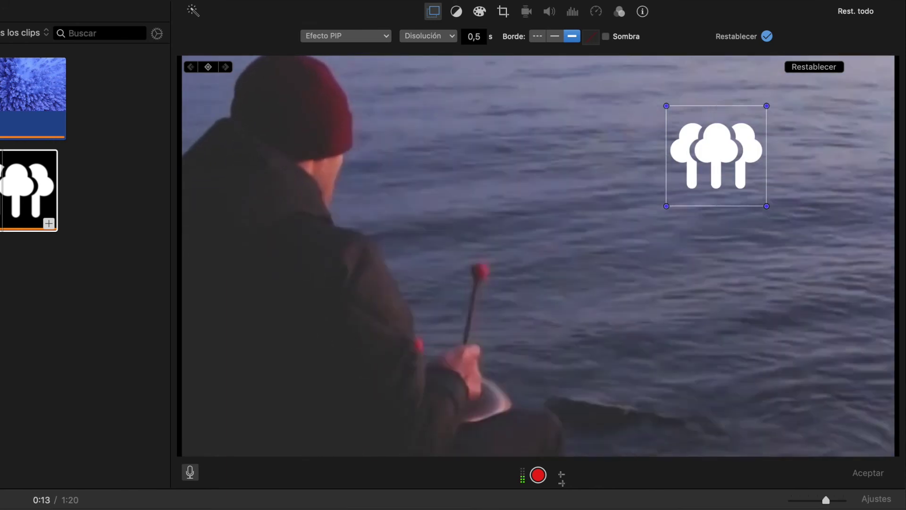
drag(727, 161, 813, 384)
drag(782, 348, 821, 385)
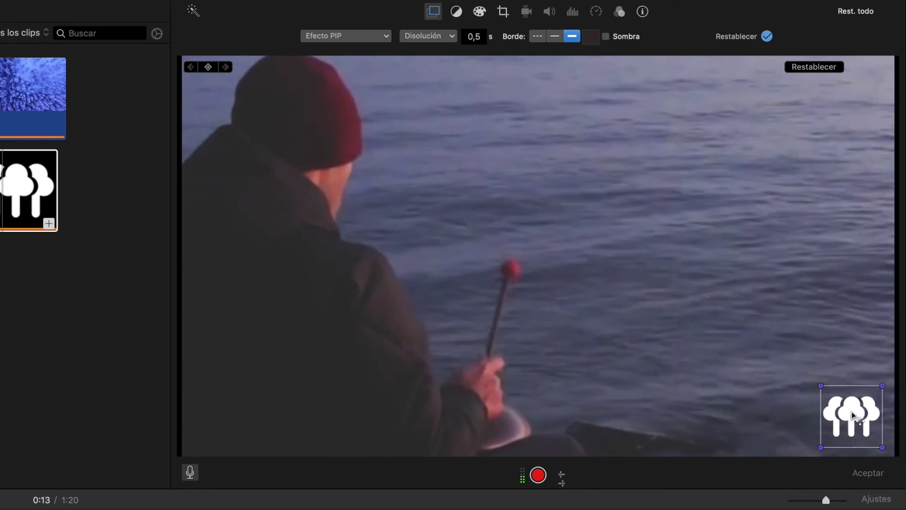
drag(854, 416, 858, 419)
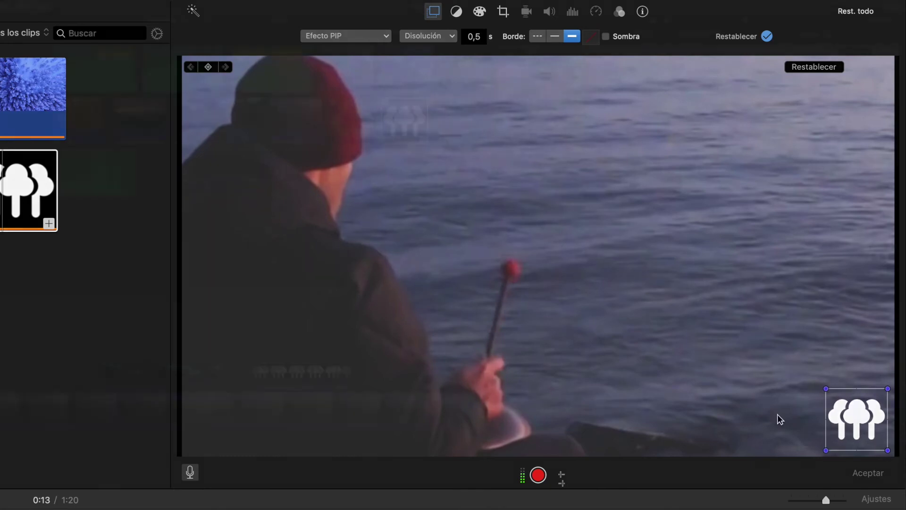
click(246, 368)
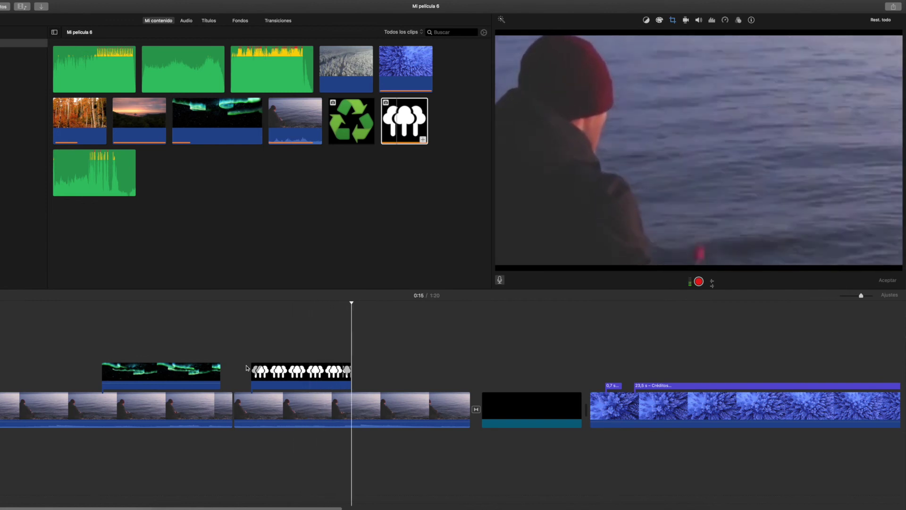
Place the green recycling image as an overlay after the trees overlay and set its crop style to Ajustar
drag(346, 121, 367, 374)
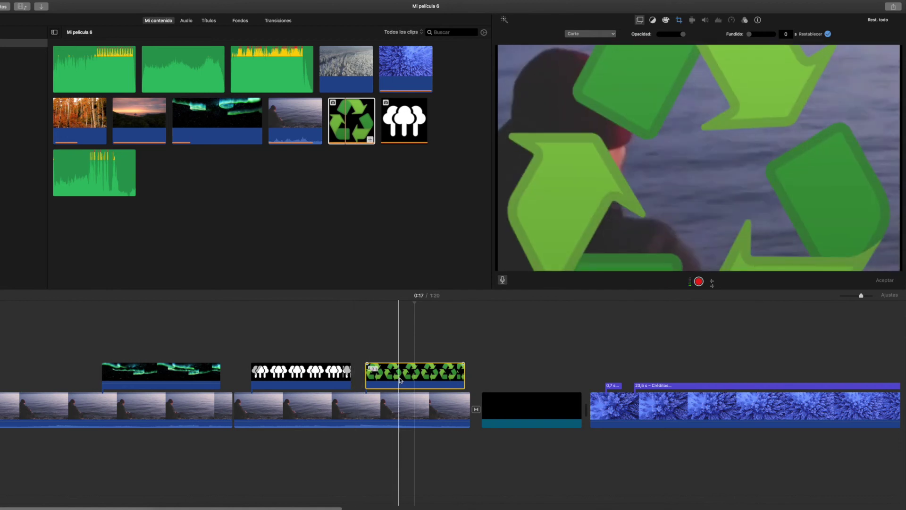
click(680, 20)
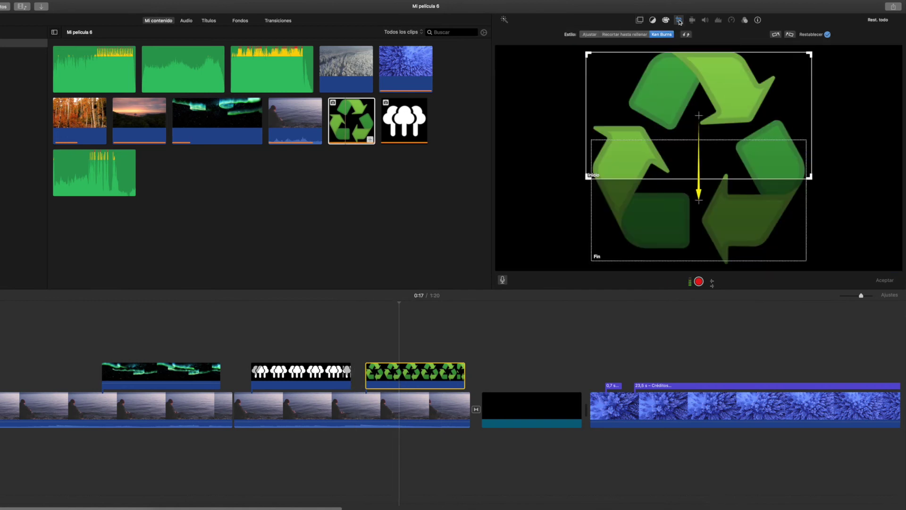
click(590, 35)
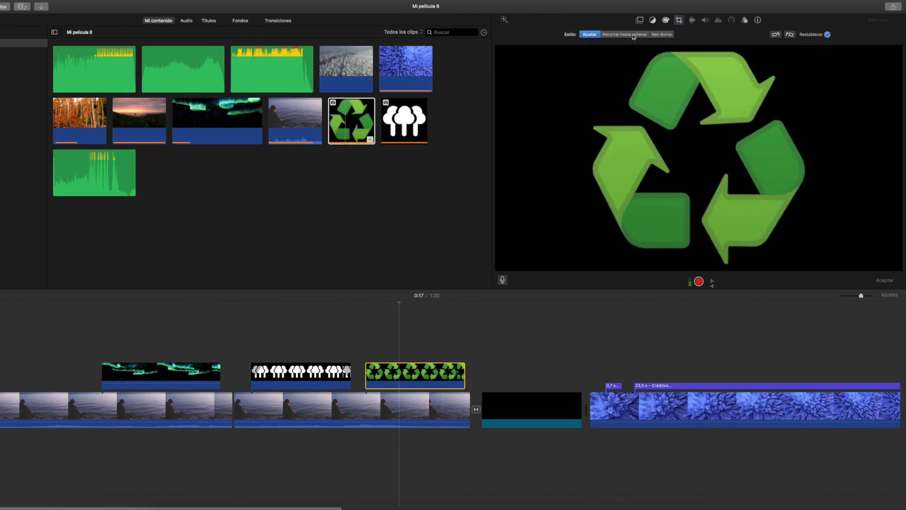
Set the recycling overlay to Efecto PIP, move it to the frame's lower-left corner, and play it back
click(590, 35)
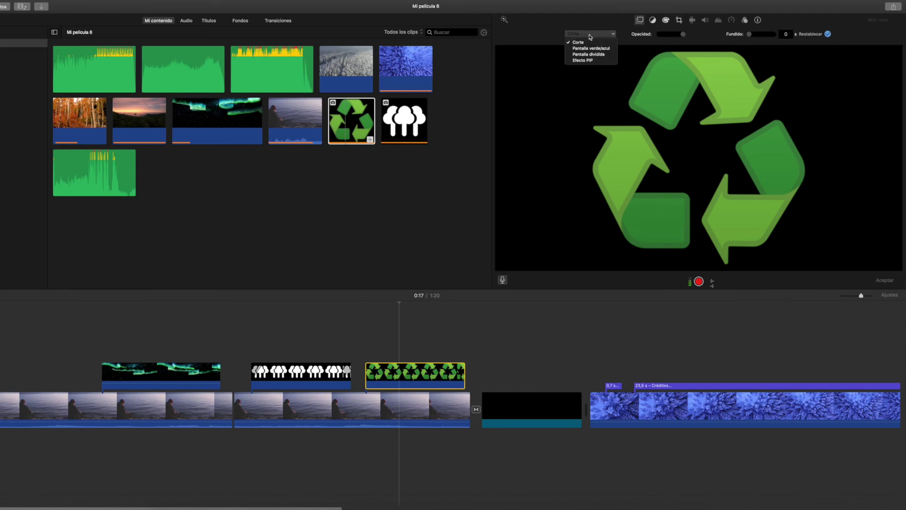
click(590, 61)
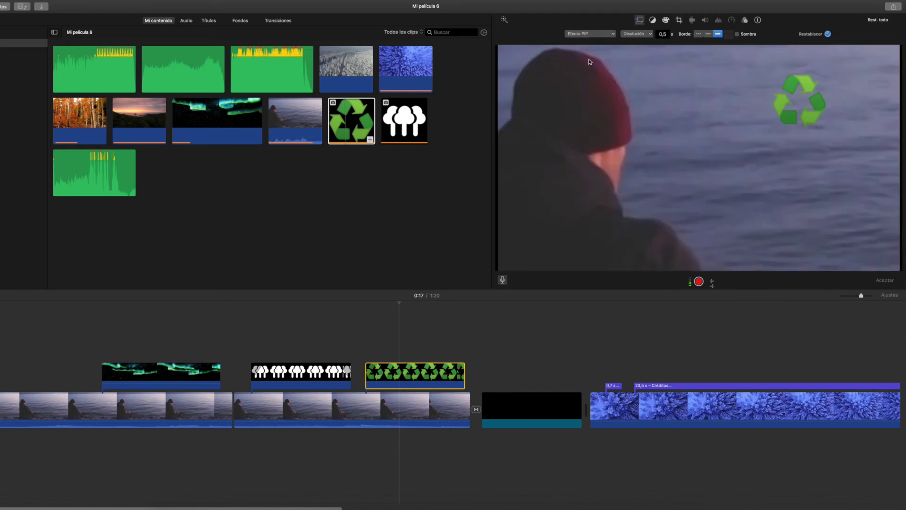
drag(798, 98, 533, 232)
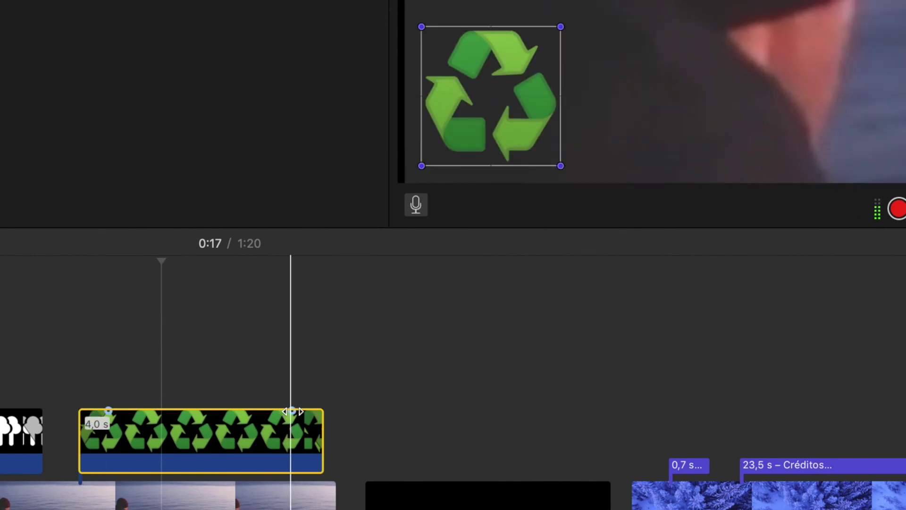
click(61, 415)
key(space)
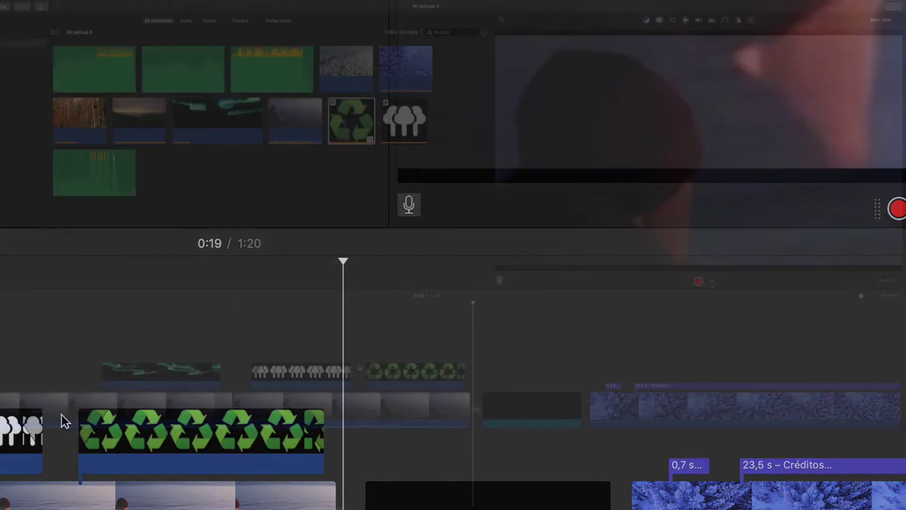
Set the recycling overlay's PIP transition duration to 0 s and play back the logo overlays
click(184, 432)
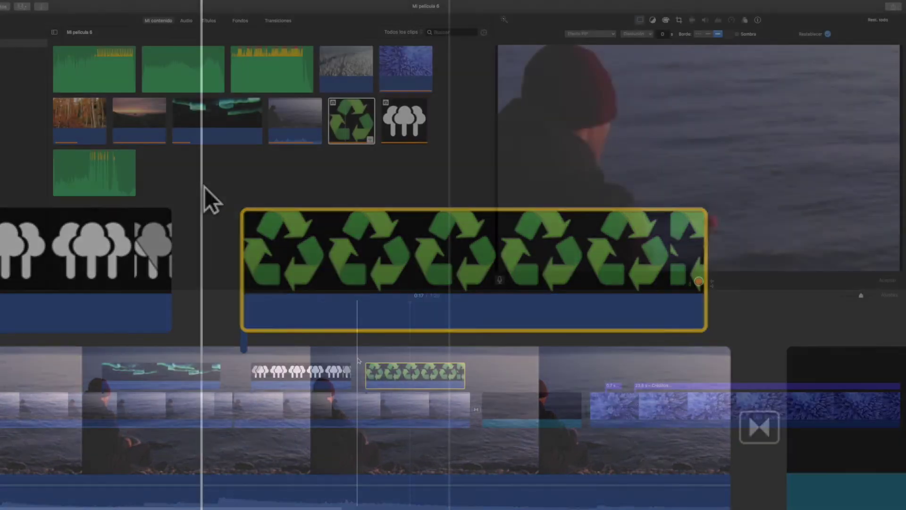
click(205, 198)
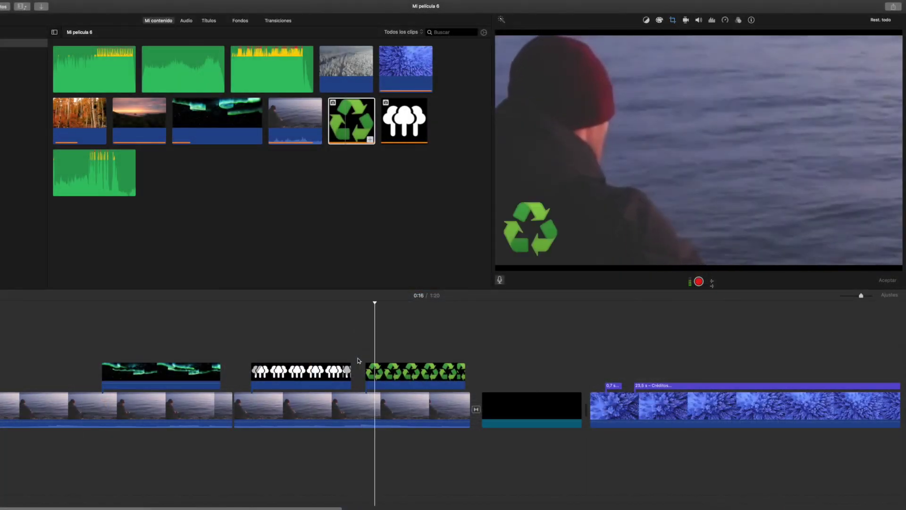
click(328, 358)
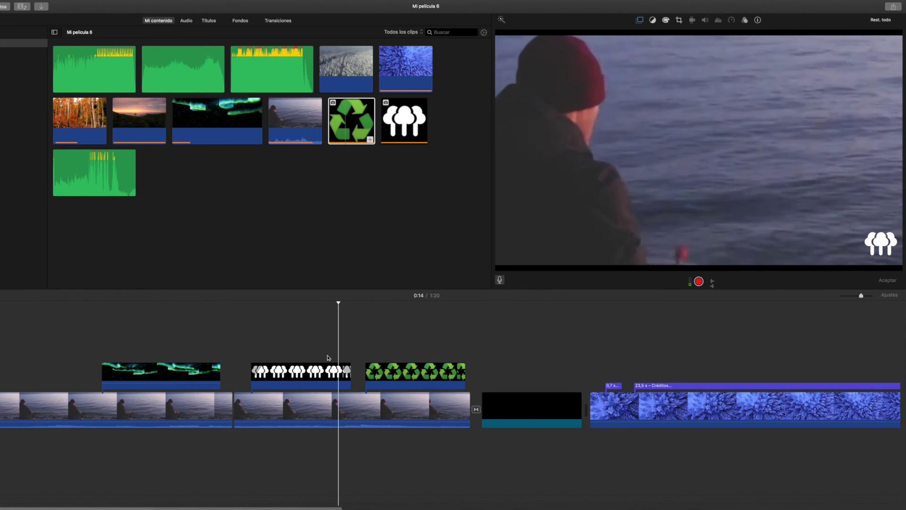